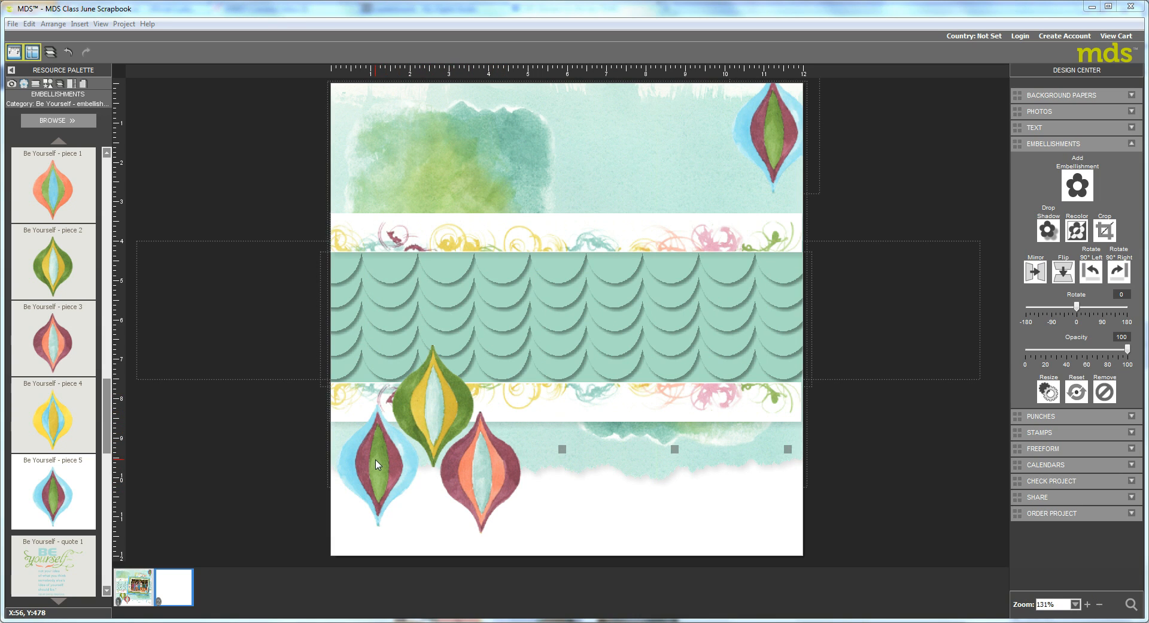
- Reorder the page layers so the red Be Yourself - piece 3 ornament sits directly above the paper 5.jpg layer
click(59, 83)
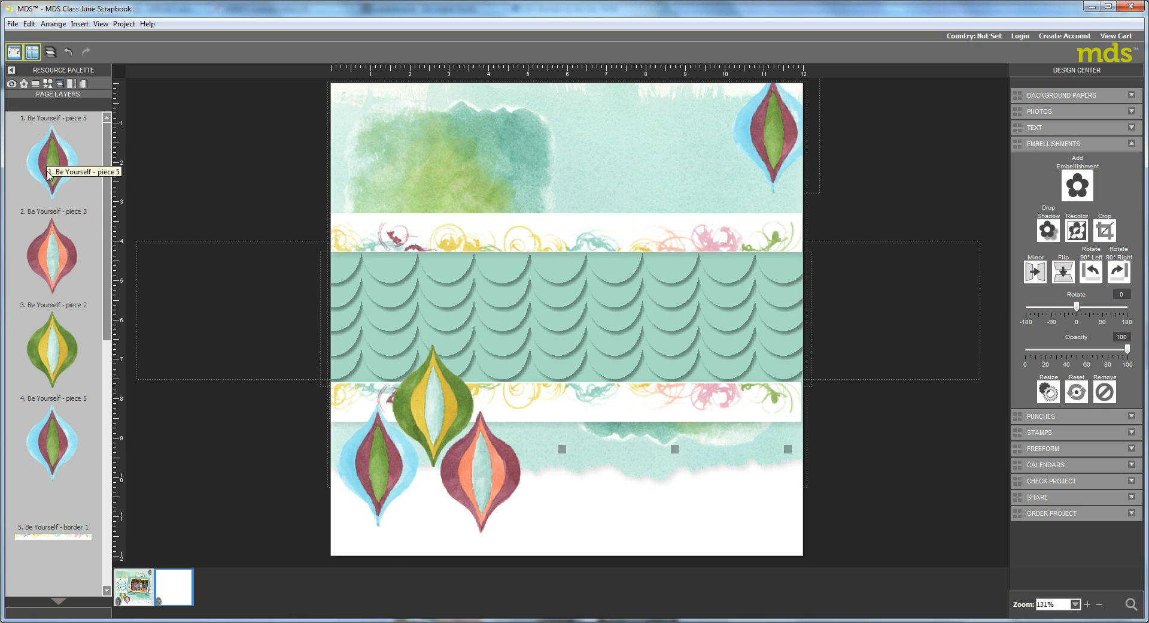
drag(49, 259, 49, 617)
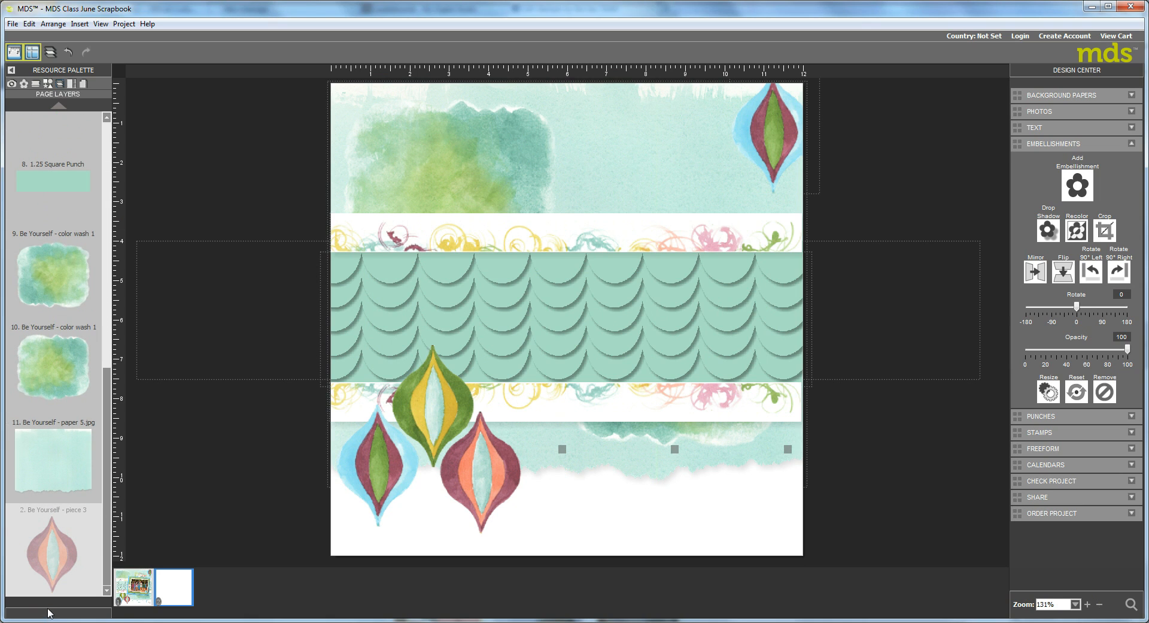
drag(31, 503, 41, 273)
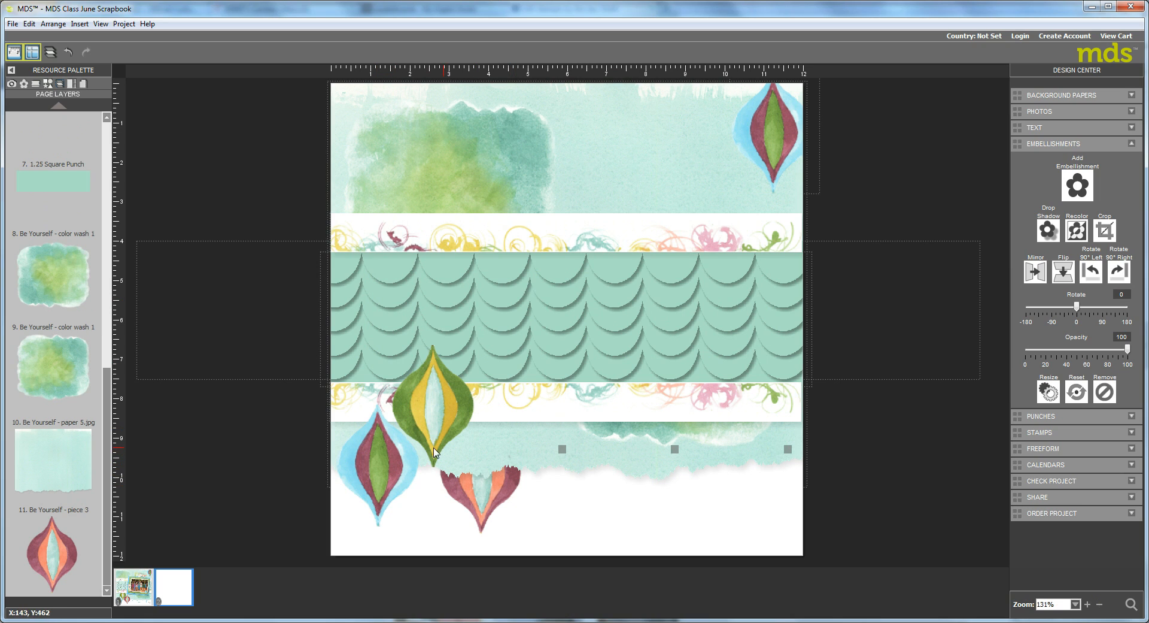
drag(56, 552, 4, 399)
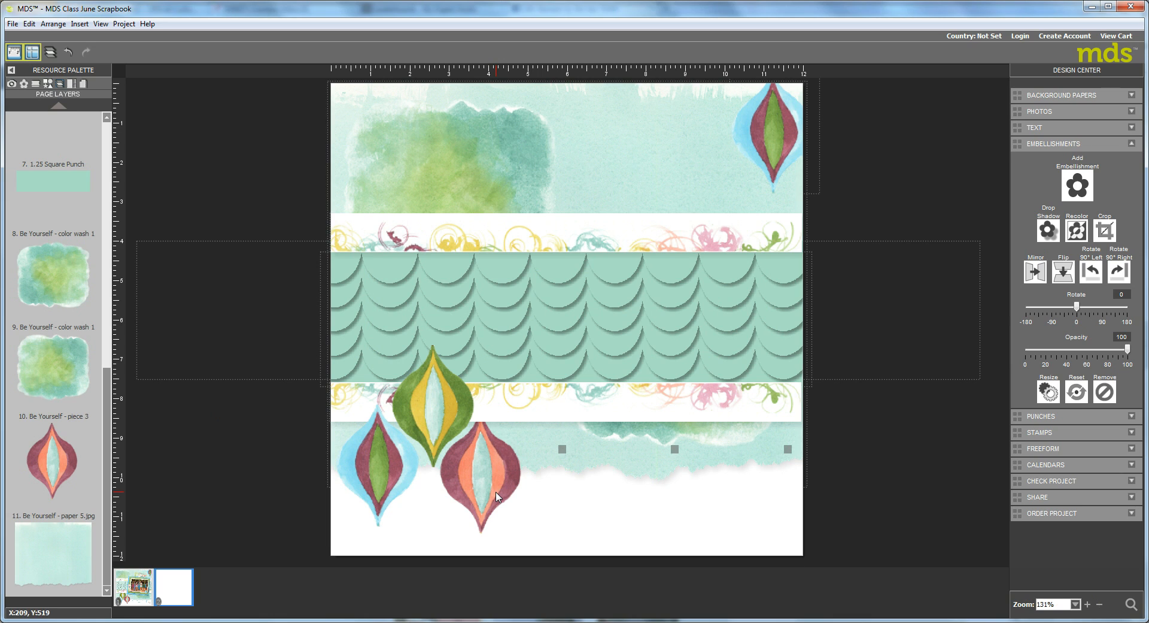
- Lower the left blue piece 5 ornament and the green piece 2 ornament in the layer order to directly above piece 3
click(105, 137)
drag(53, 246, 52, 326)
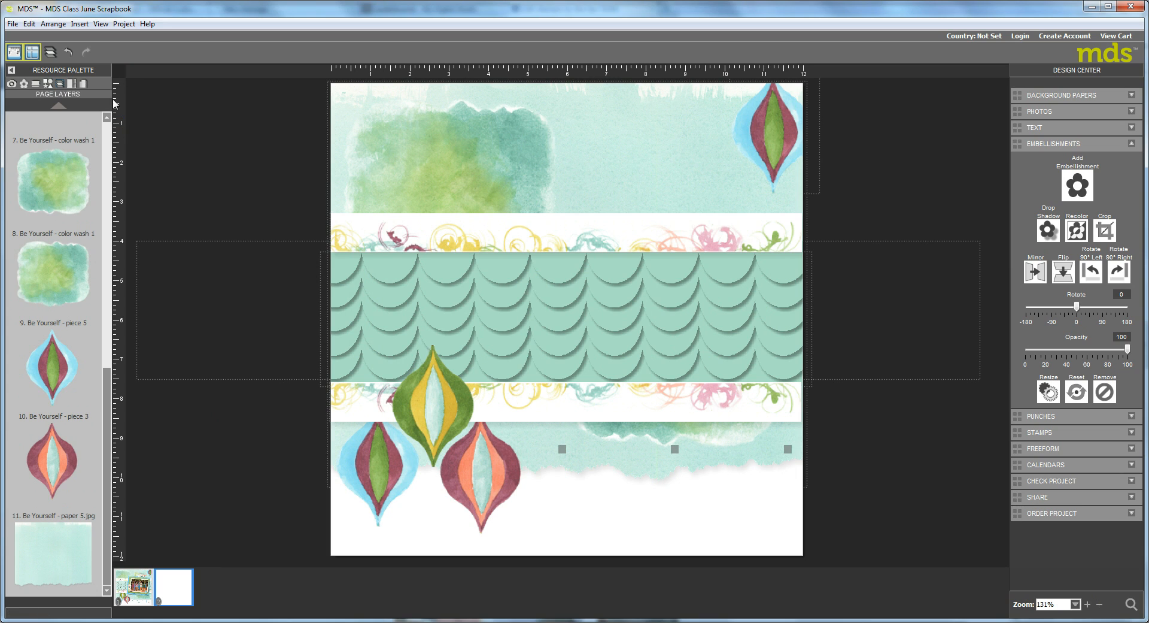
drag(106, 381, 108, 150)
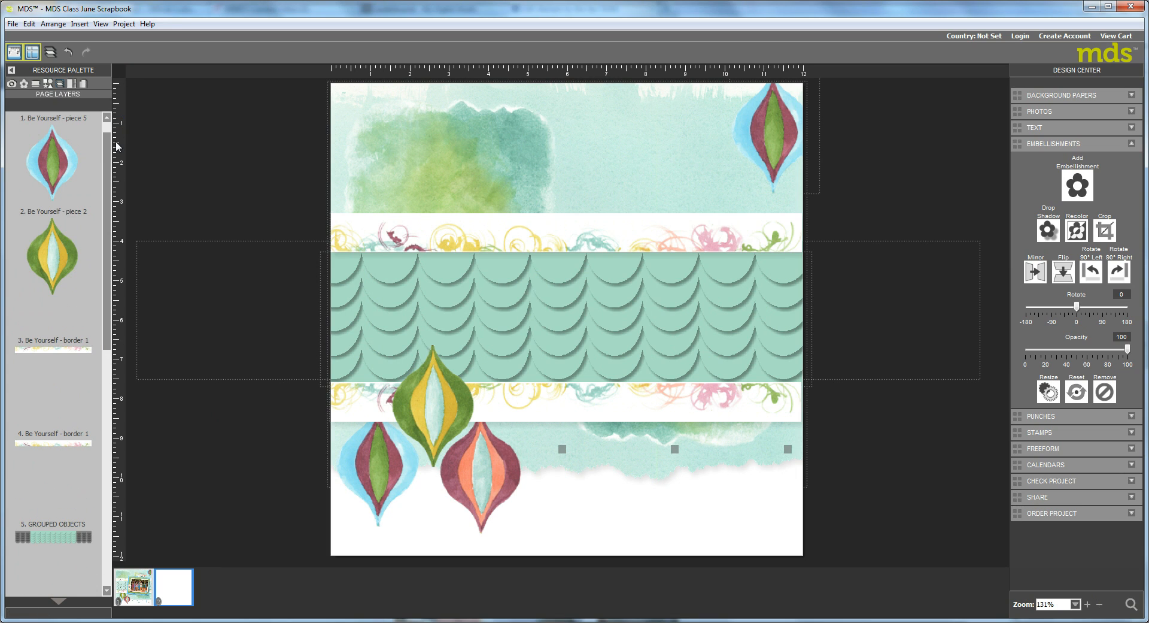
drag(60, 254, 65, 359)
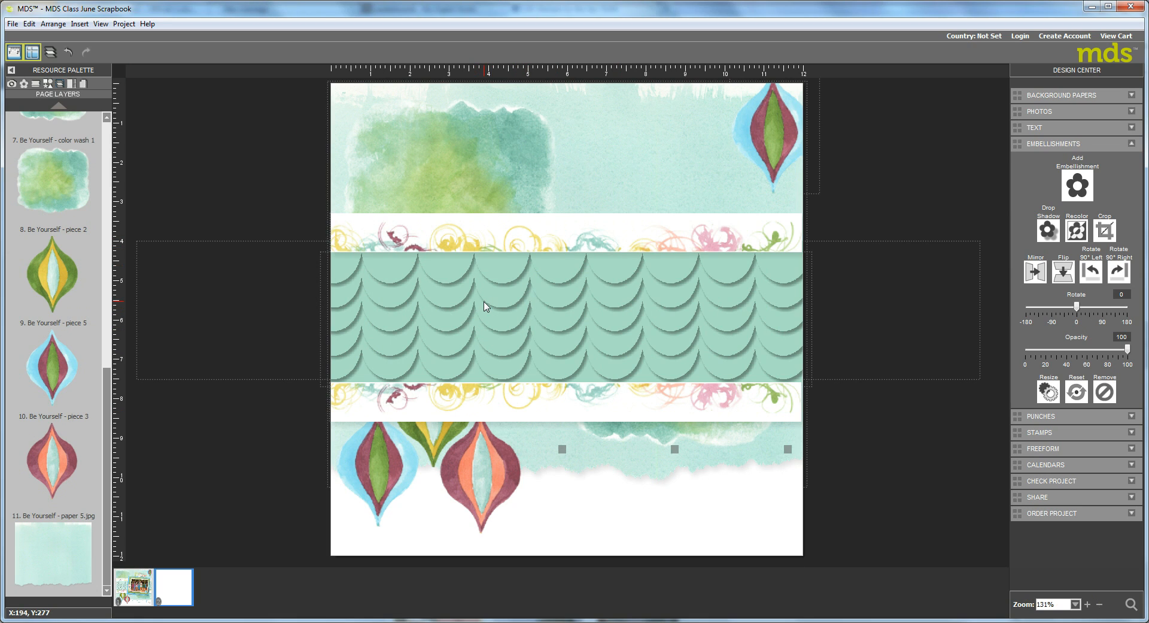
- Shift both floral borders and the grouped scallop band up together by about 0.4 inch
click(563, 308)
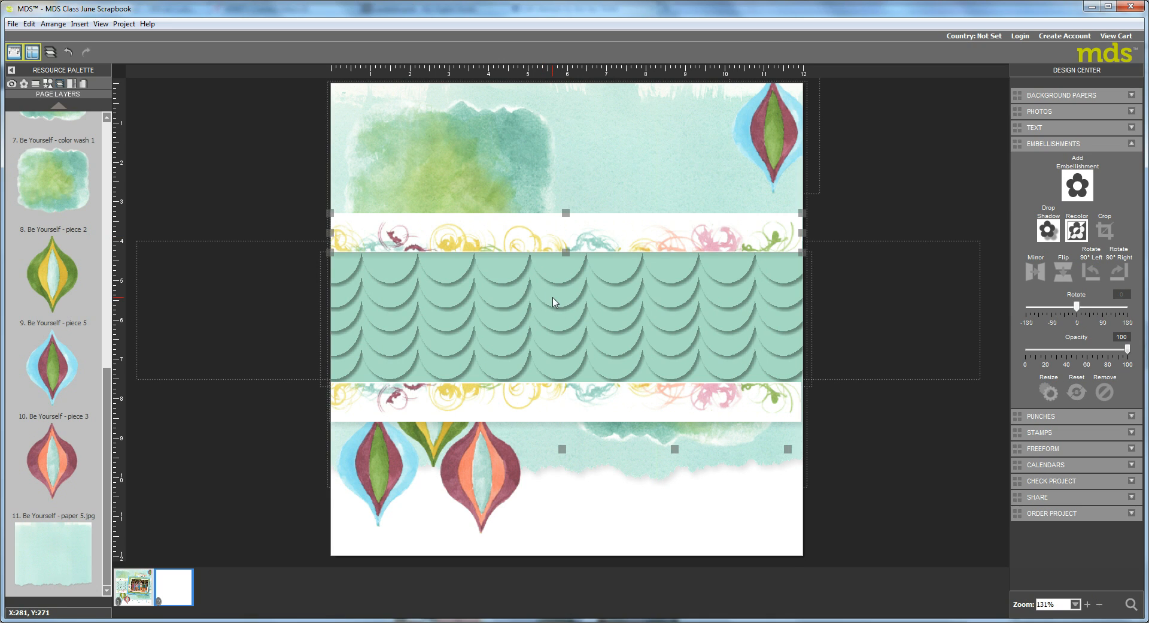
click(565, 396)
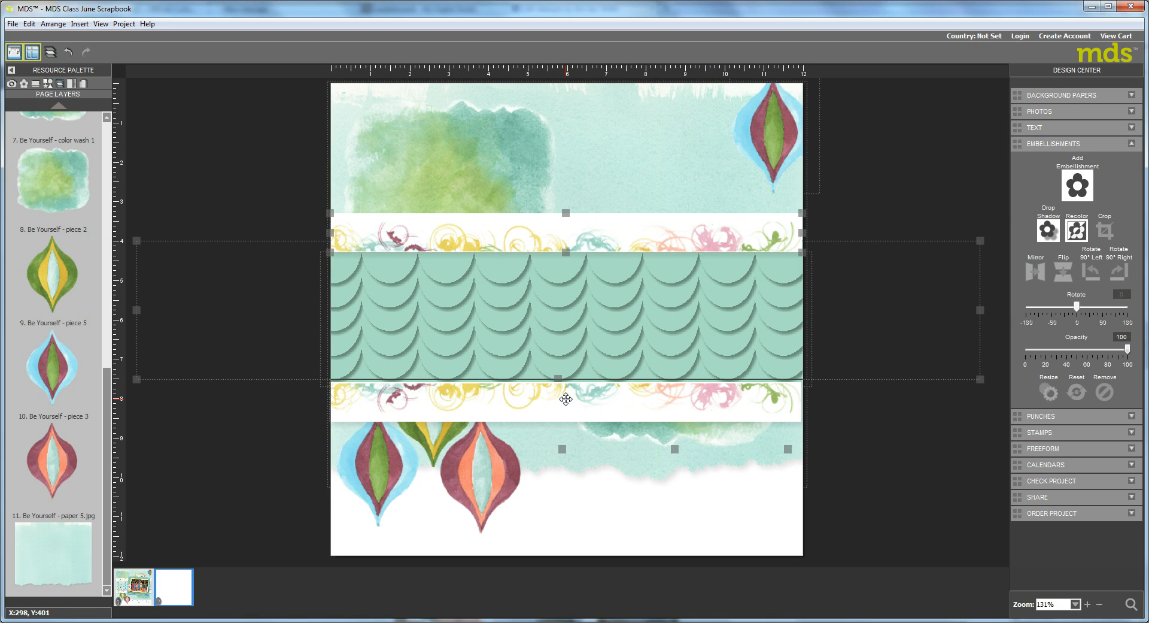
click(546, 309)
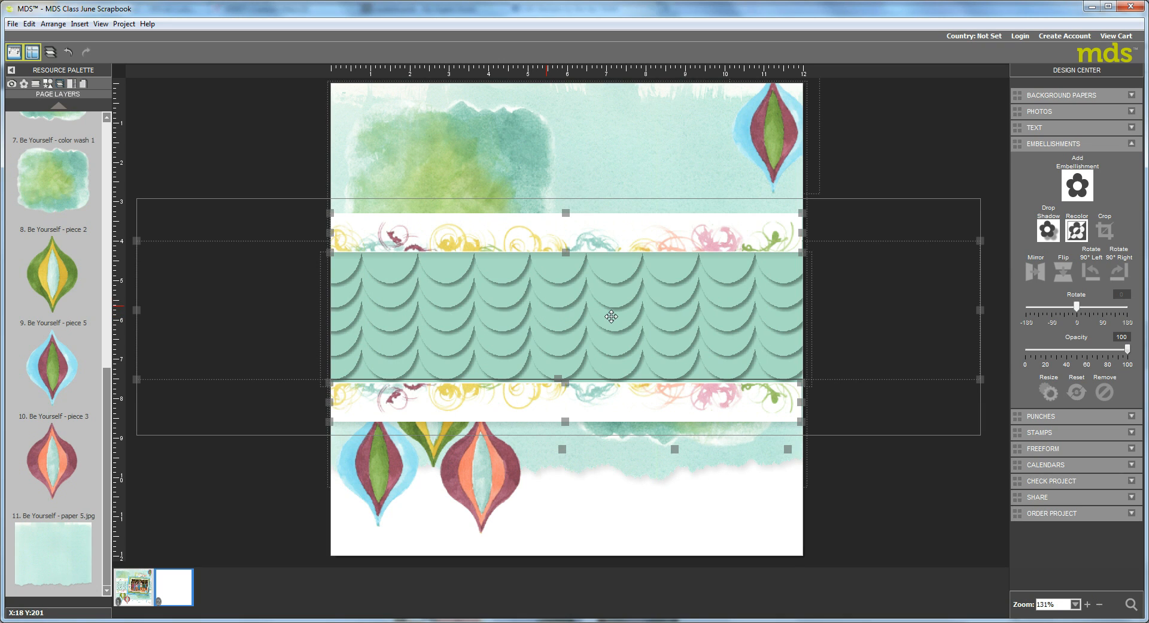
key(Up)
key(Up)
key(Up)
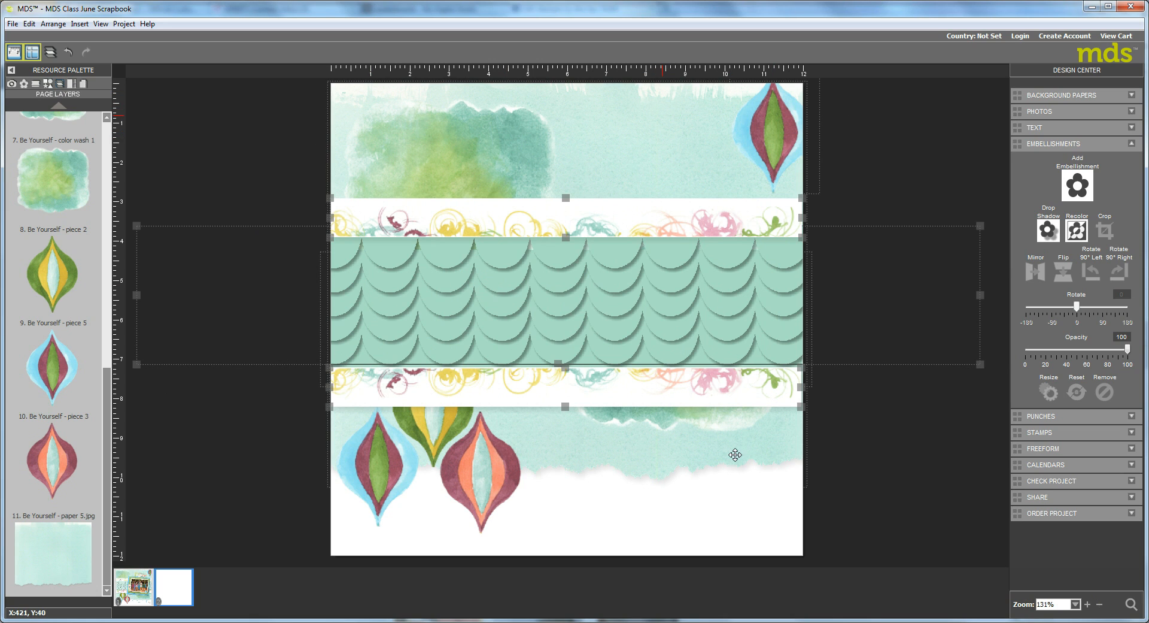
- Move the lower-right color wash down about 0.4 inch beneath the border
click(701, 428)
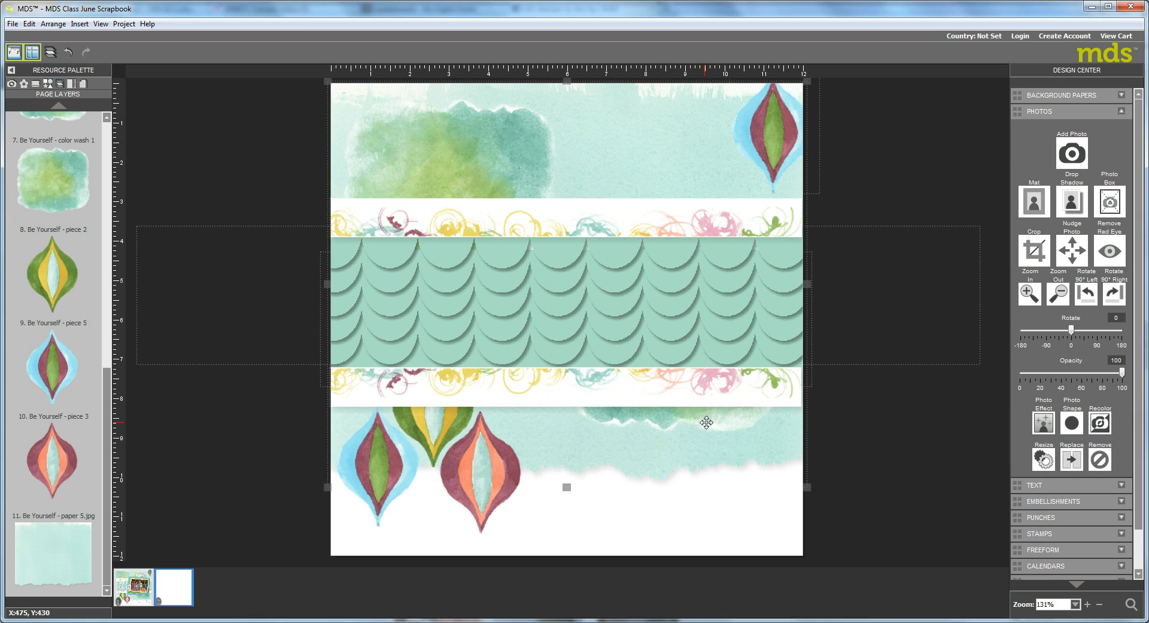
click(706, 422)
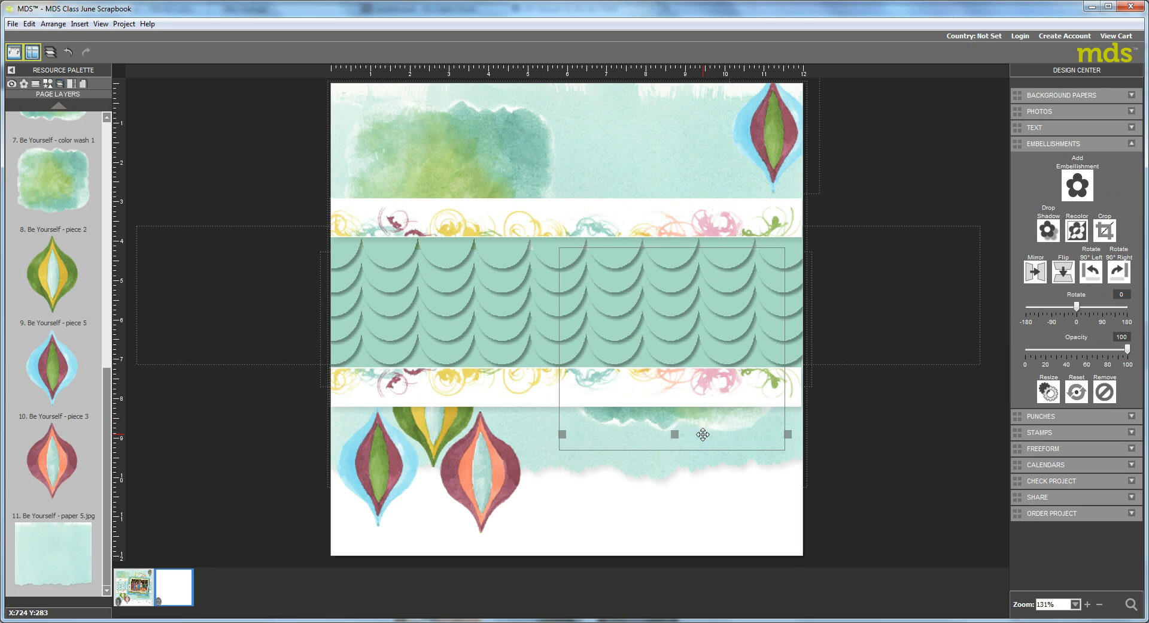
drag(726, 419, 722, 434)
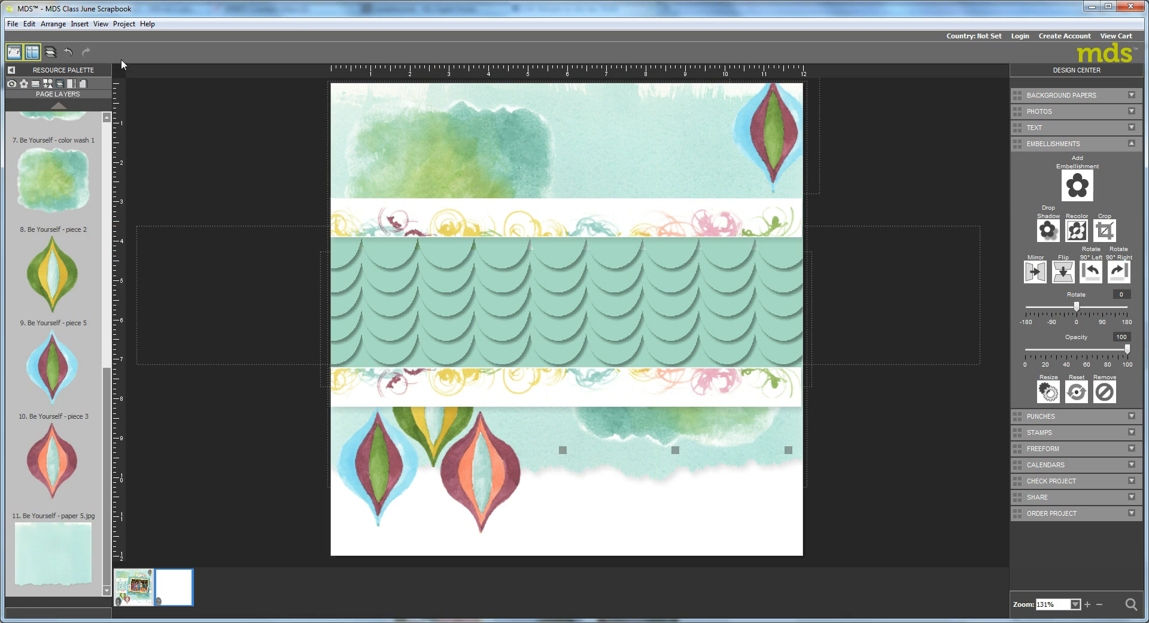
- Load the Scanned Photos folder inside the Adobe folder as the photo source
click(11, 85)
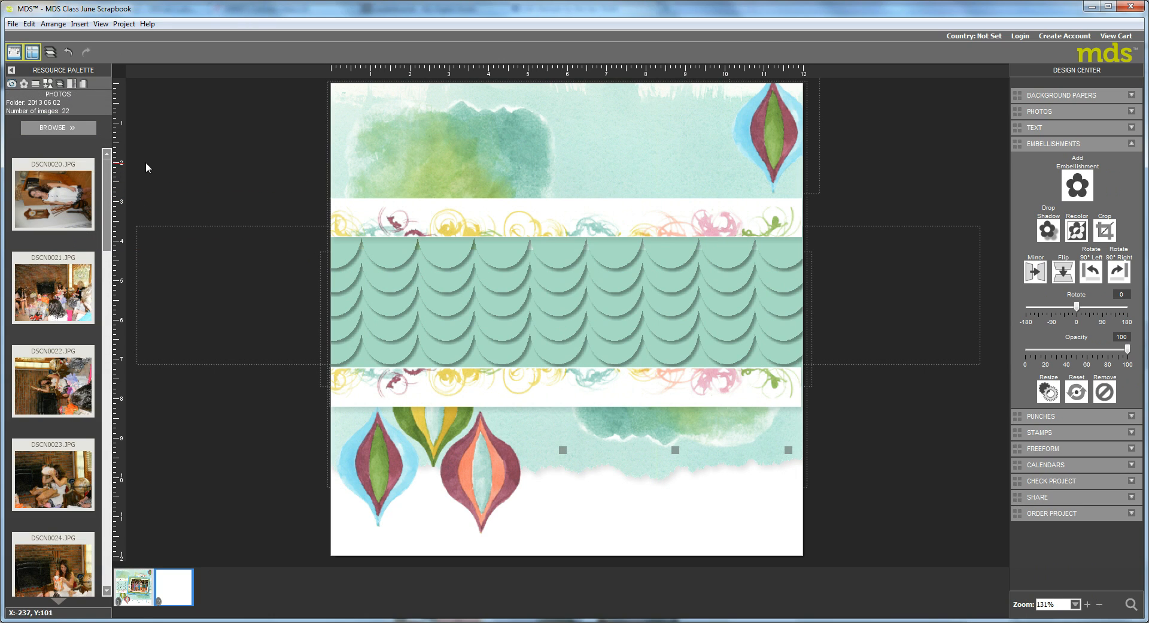
click(72, 128)
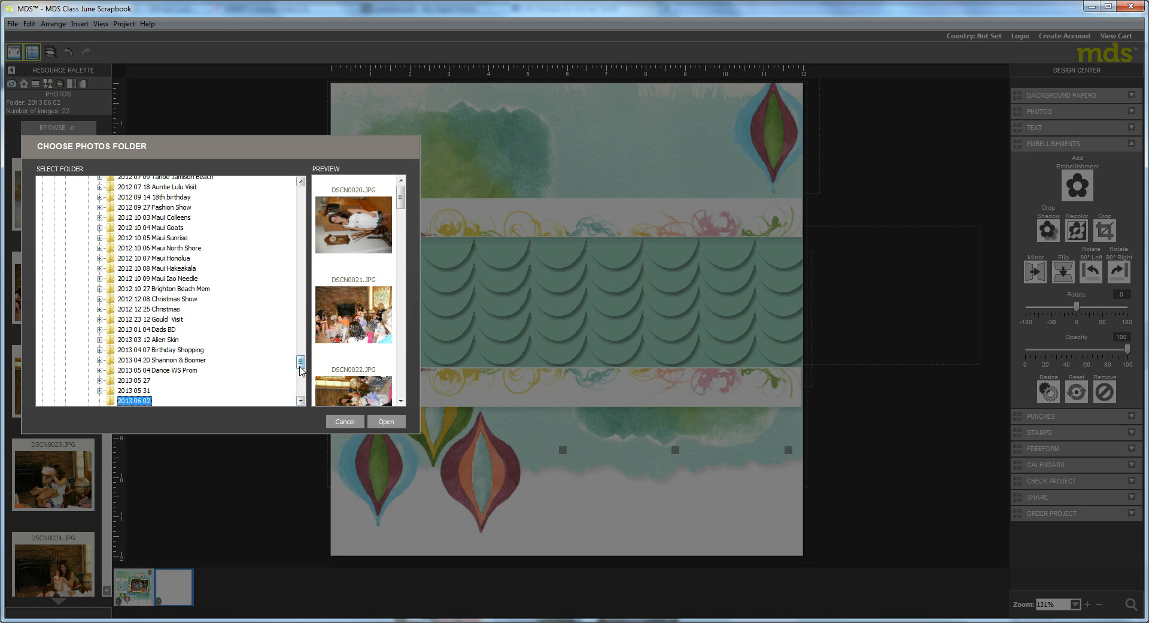
scroll(298, 371, down, 6)
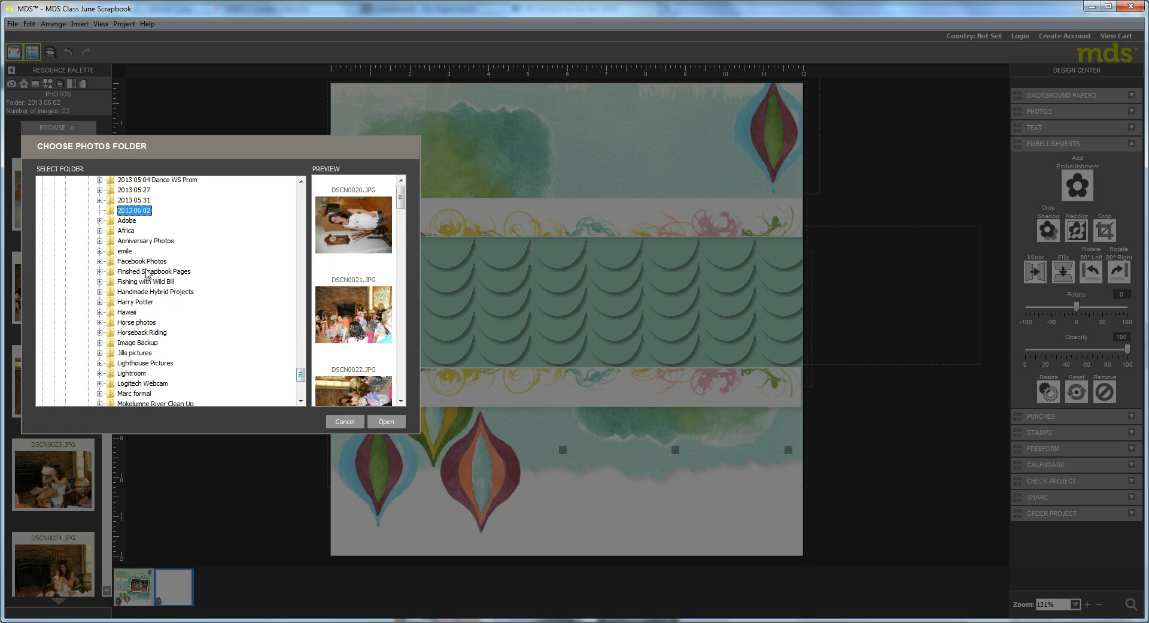
click(99, 221)
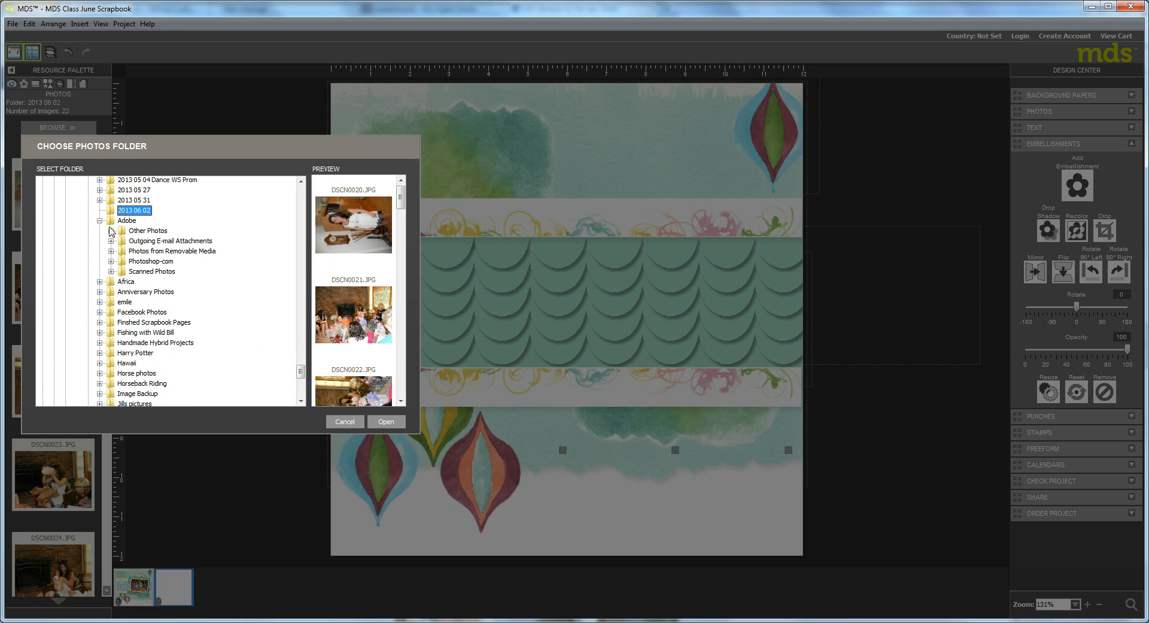
click(110, 272)
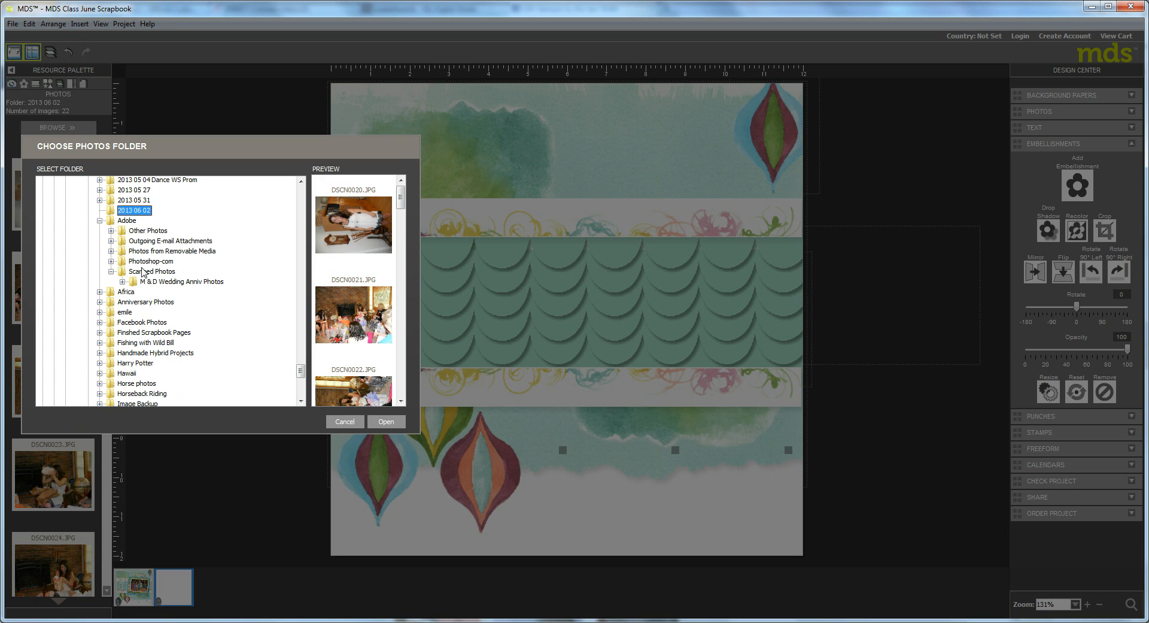
click(144, 272)
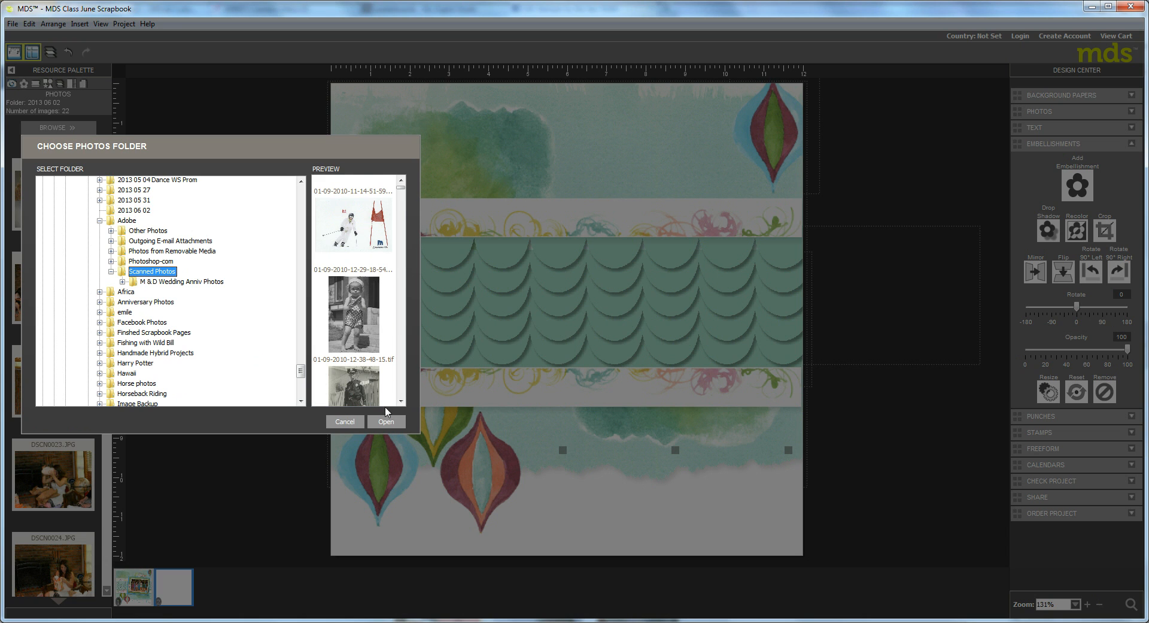
click(386, 422)
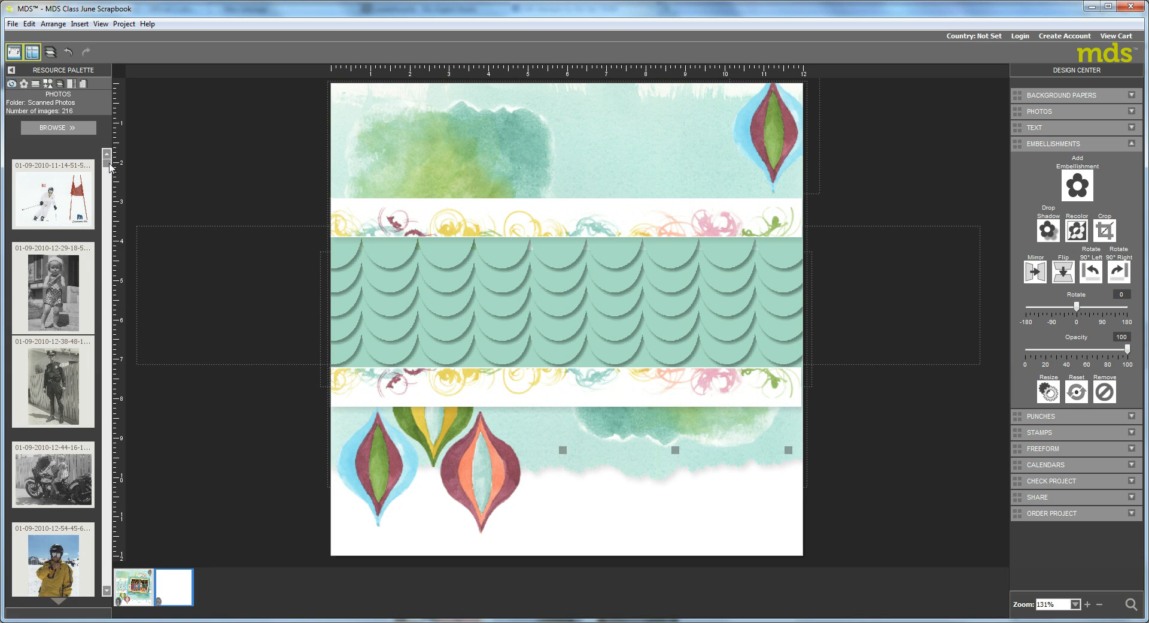
drag(105, 167, 106, 291)
scroll(105, 166, up, 2)
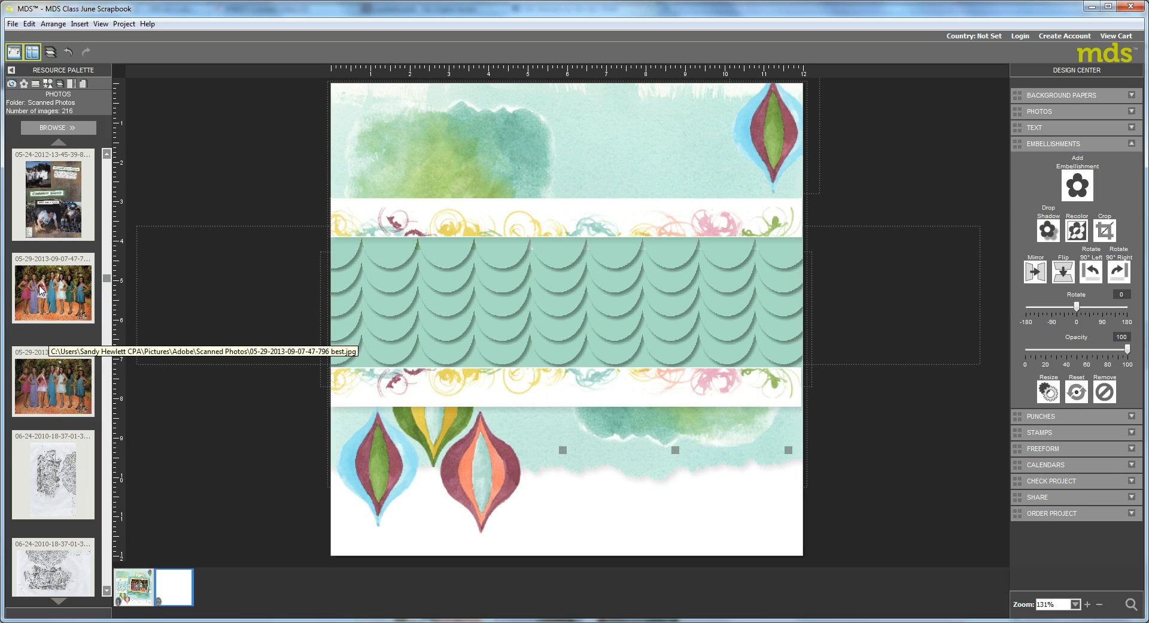
drag(41, 289, 671, 309)
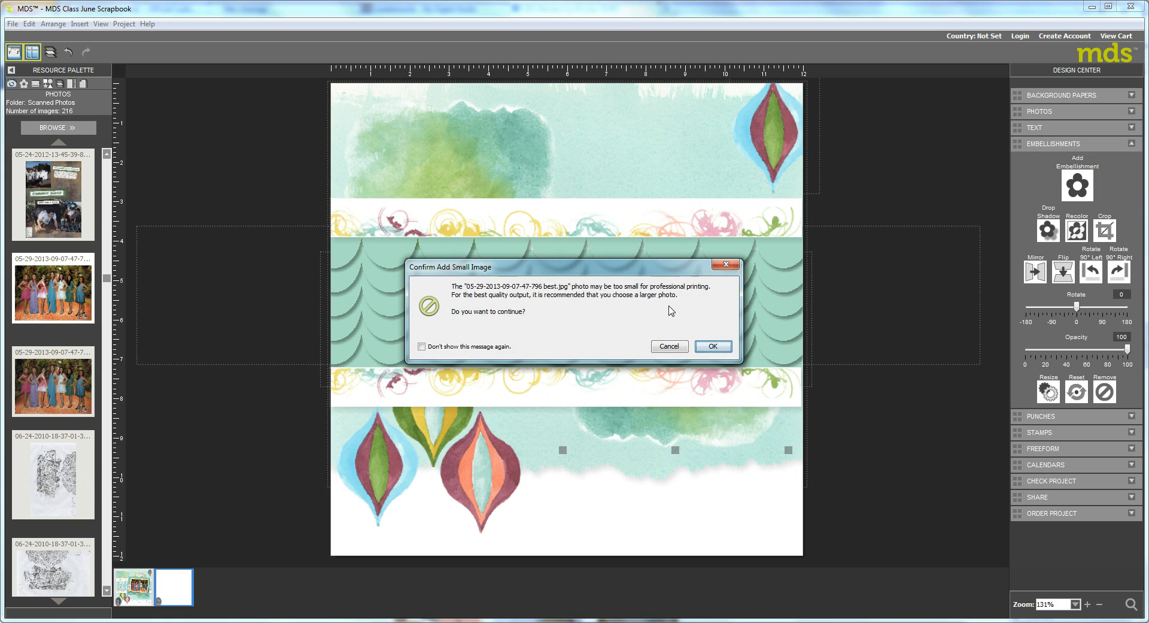
click(707, 351)
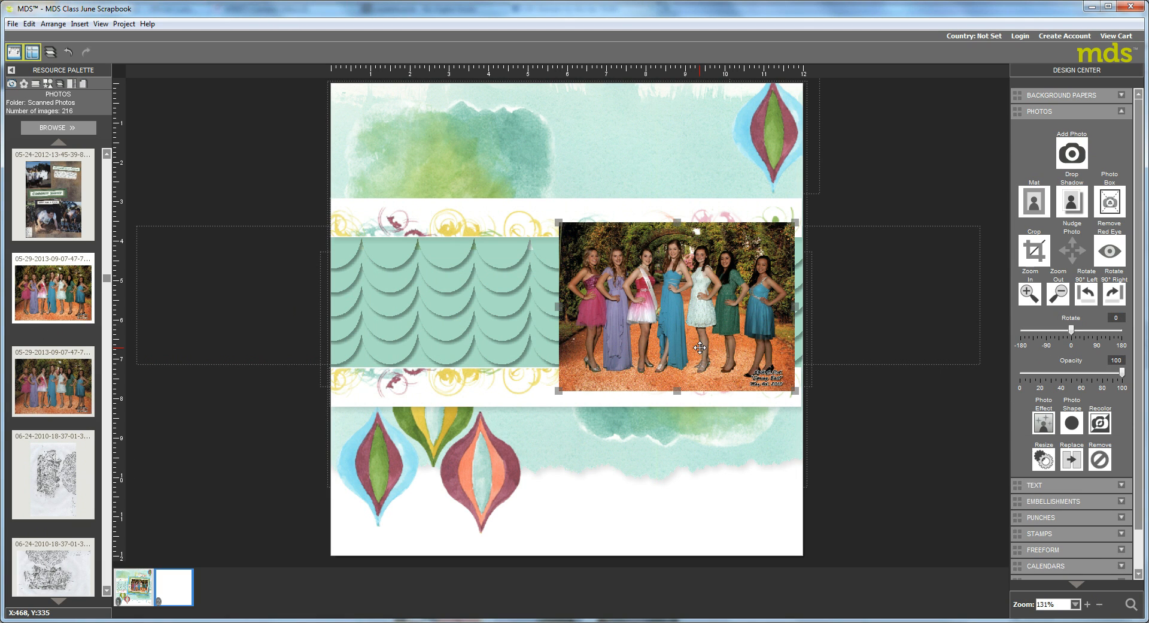
drag(671, 312, 647, 301)
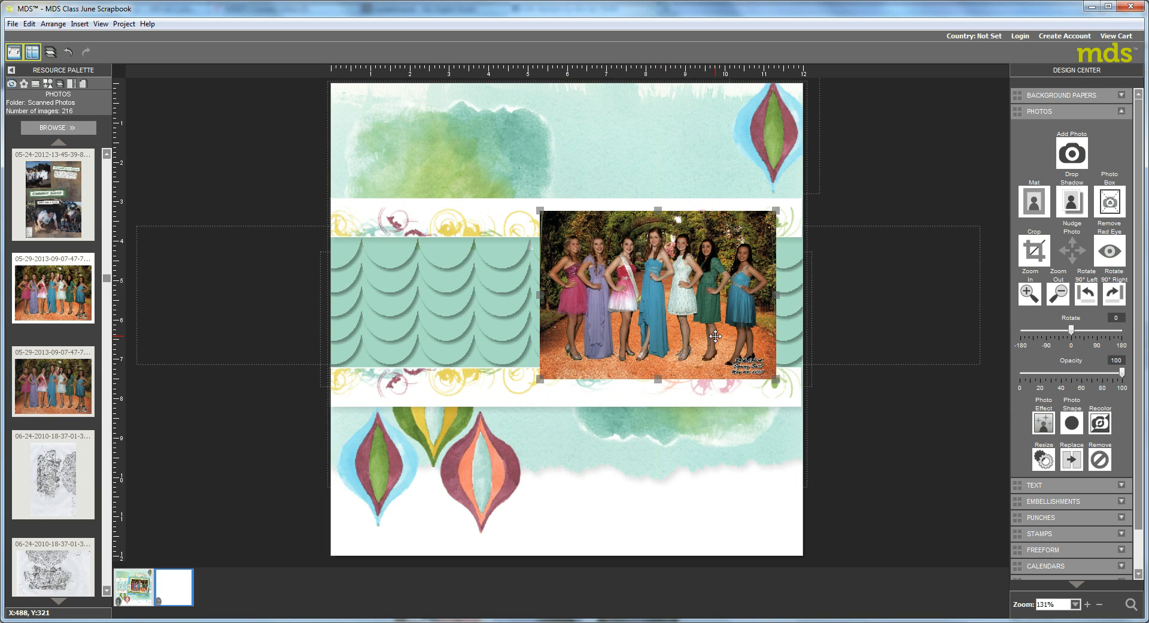
- Load the Downtown Grunge - embellishments category as the embellishment source
click(23, 87)
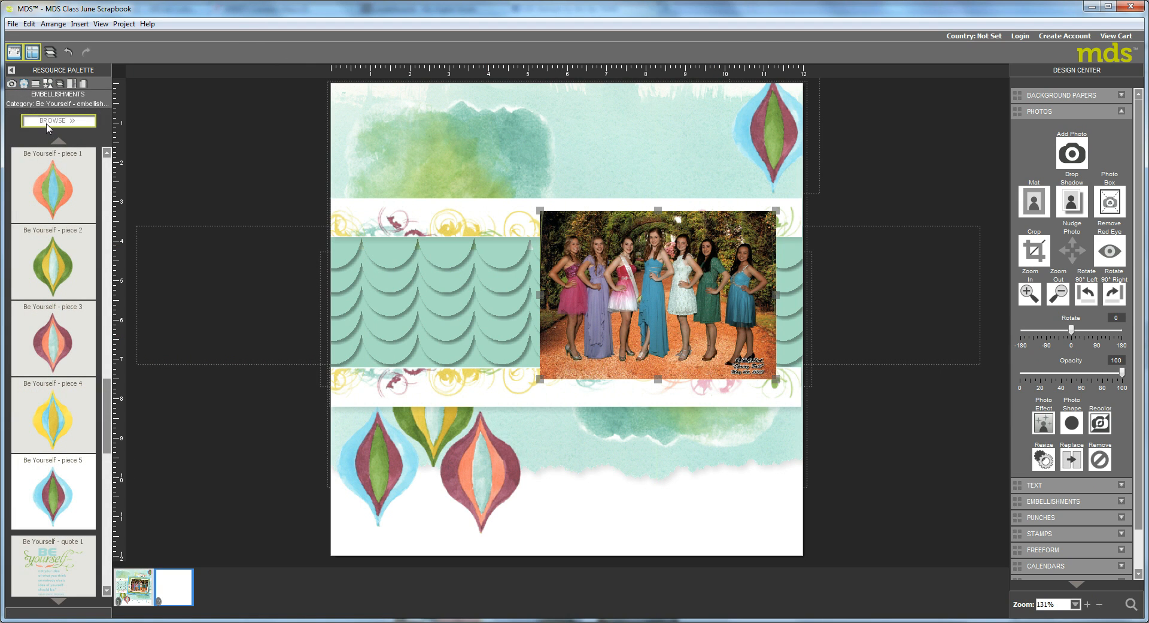
click(50, 122)
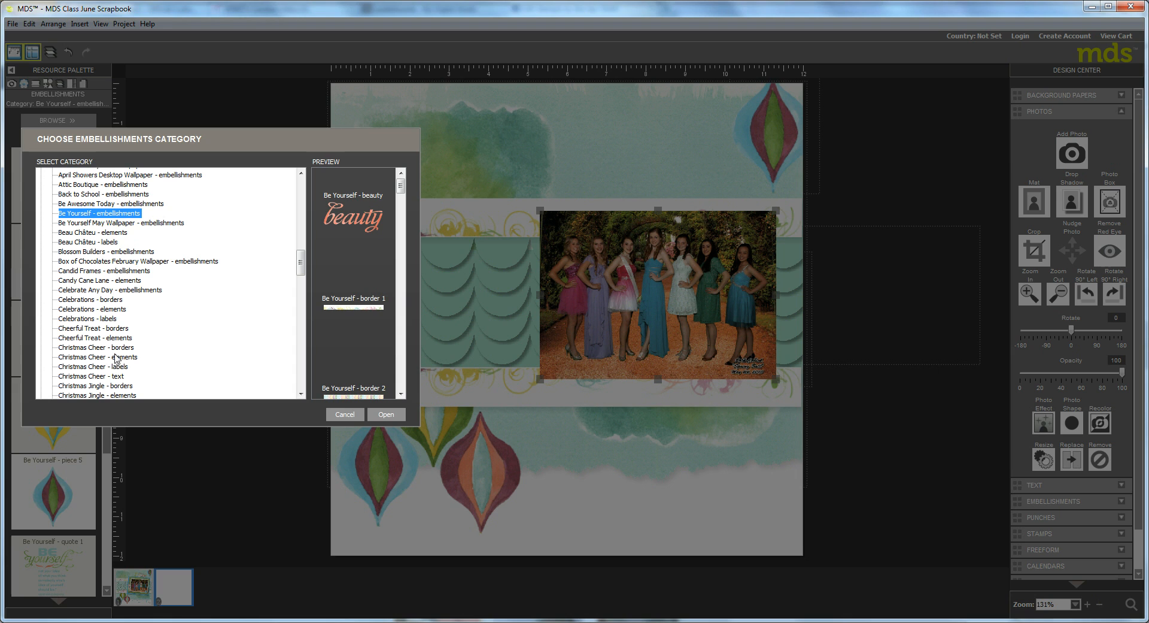
scroll(116, 348, down, 6)
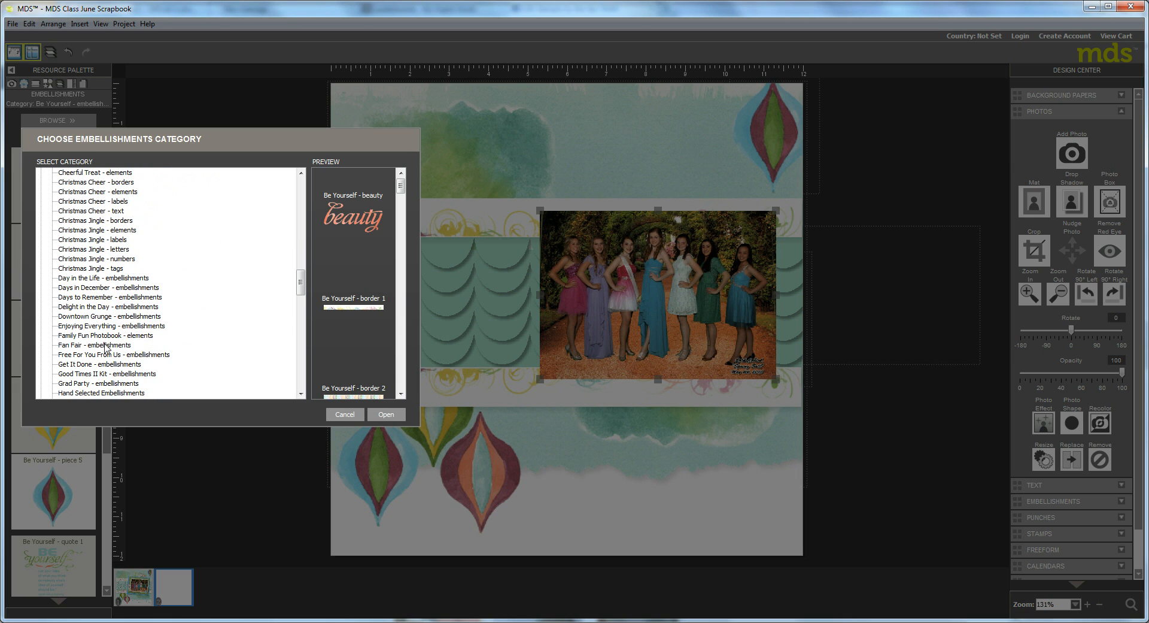
click(143, 316)
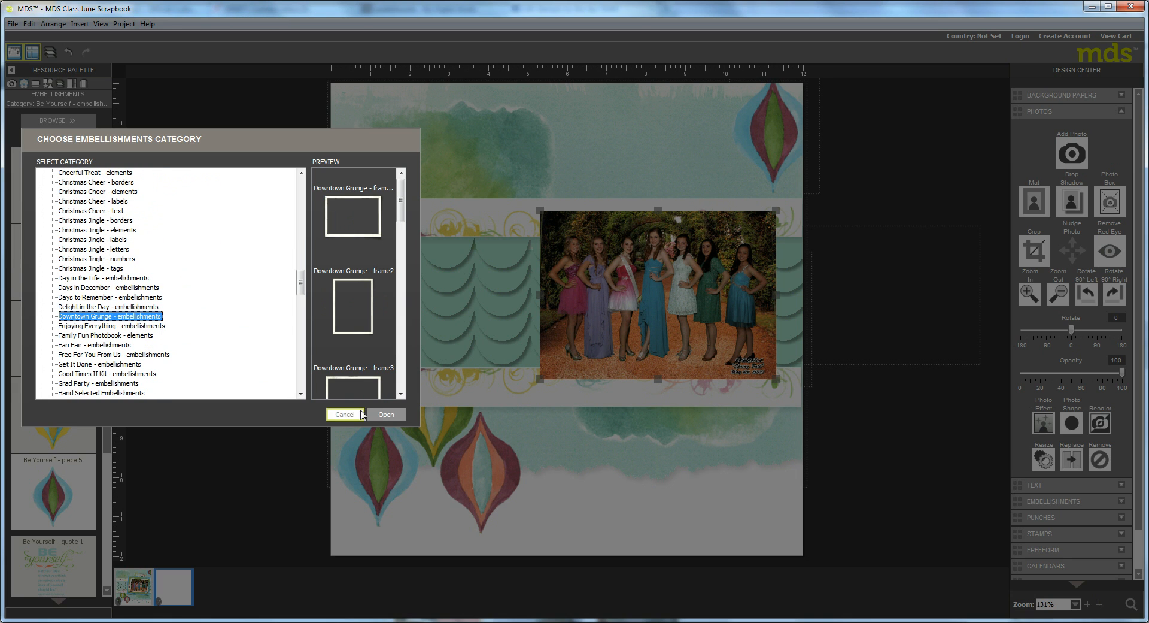
click(384, 414)
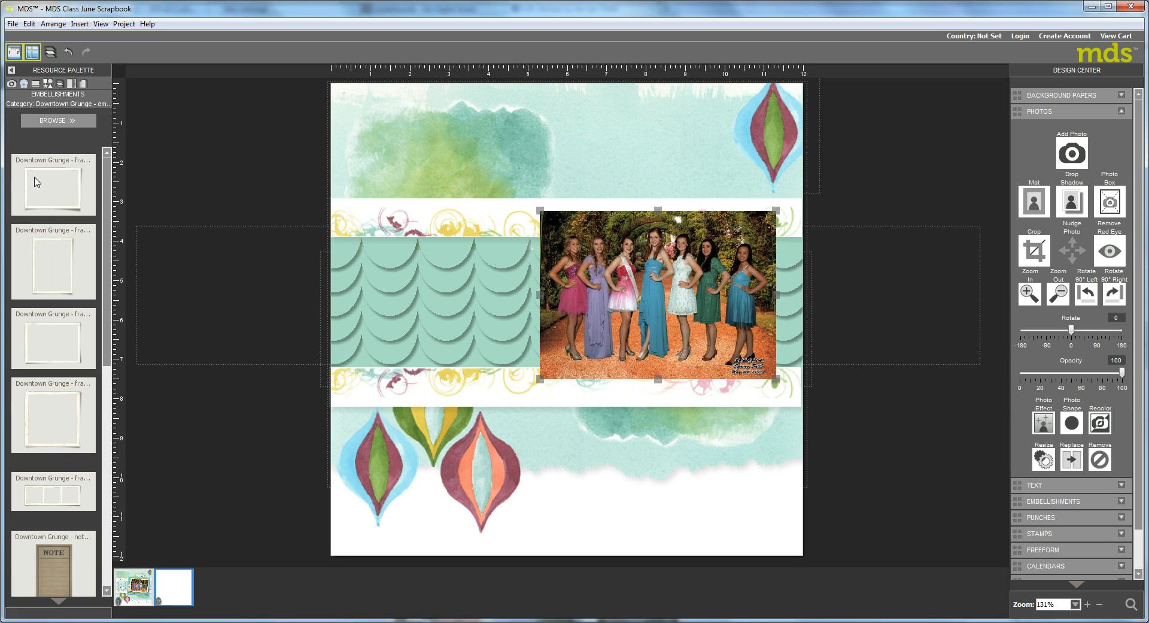
- Place Downtown Grunge - frame 1 over the group photo, enlarge it to nearly the photo's size and shift it over the photo
drag(37, 182, 629, 278)
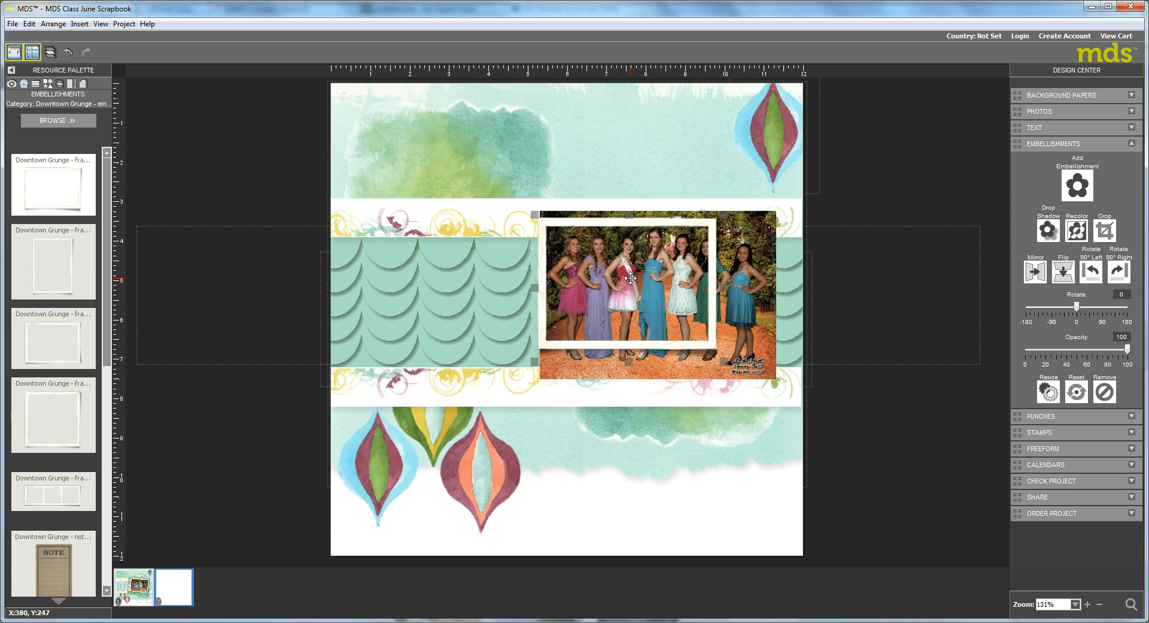
drag(722, 360, 774, 395)
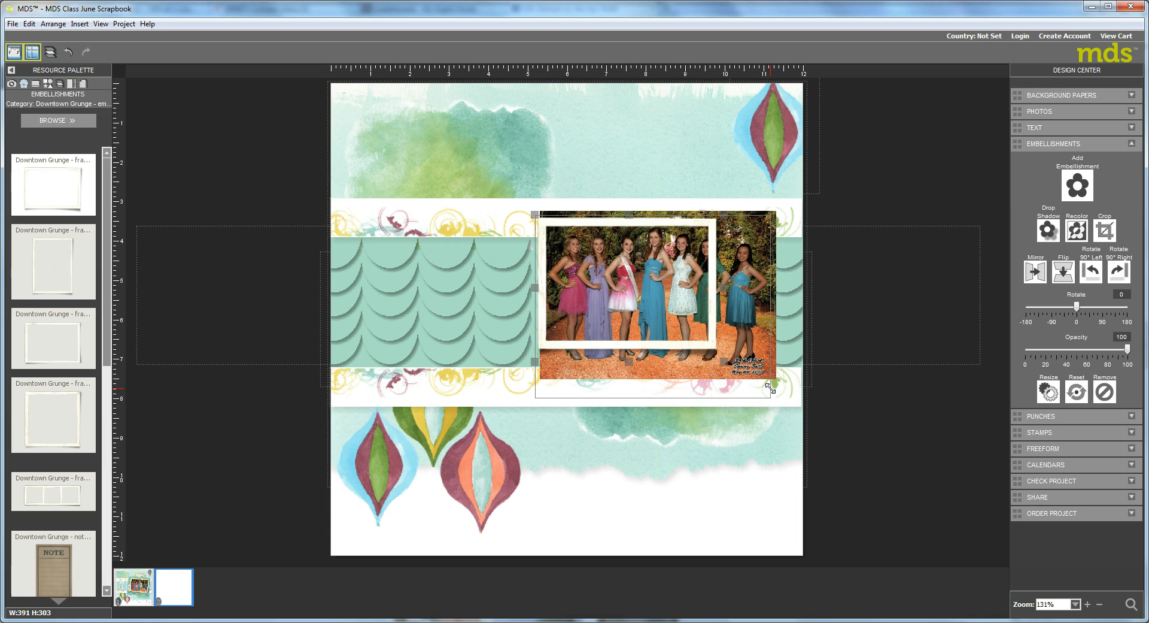
click(694, 340)
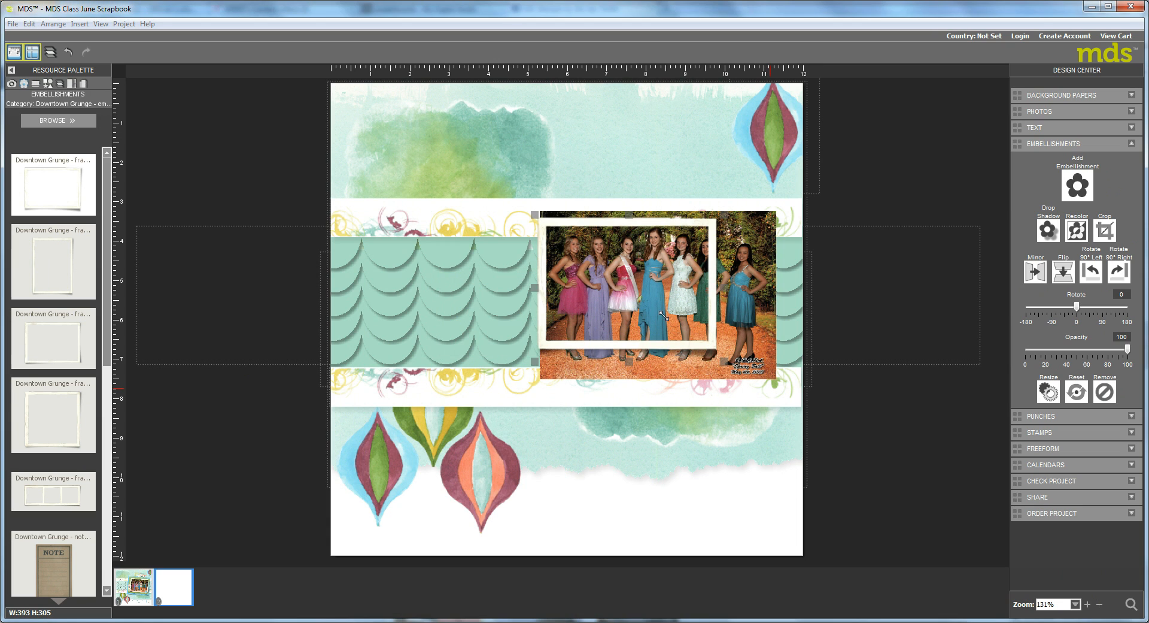
mouse_move(694, 314)
mouse_down()
mouse_move(701, 305)
mouse_move(677, 306)
mouse_up()
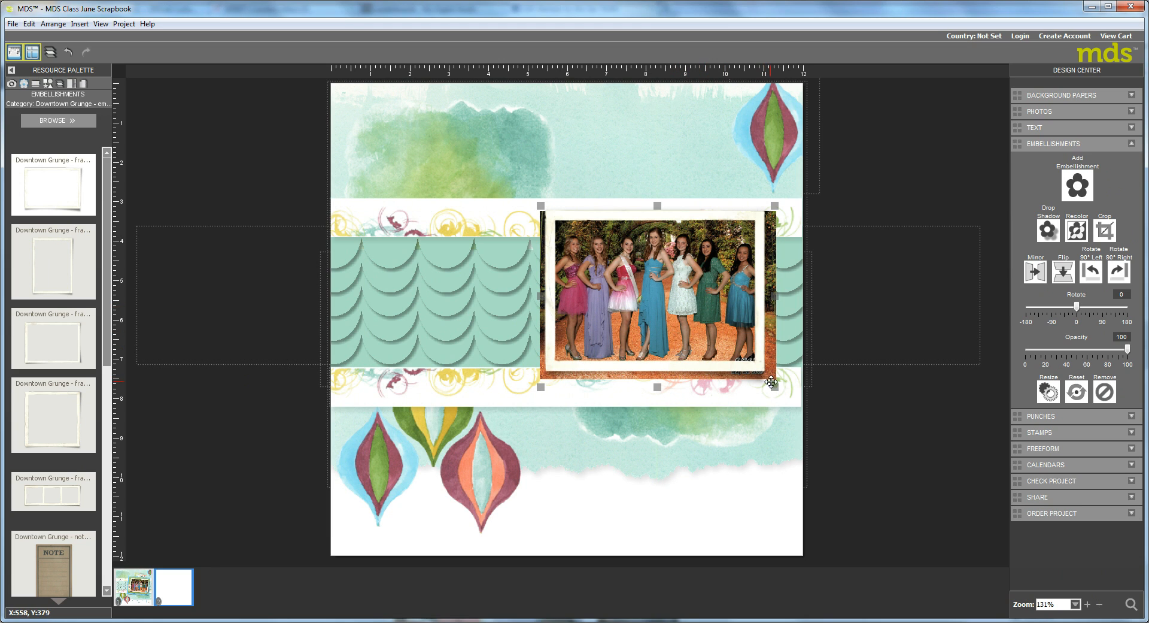
- Enlarge and nudge the white frame until its border covers the group photo's edges, accepting the pixelation risk
drag(774, 386, 780, 397)
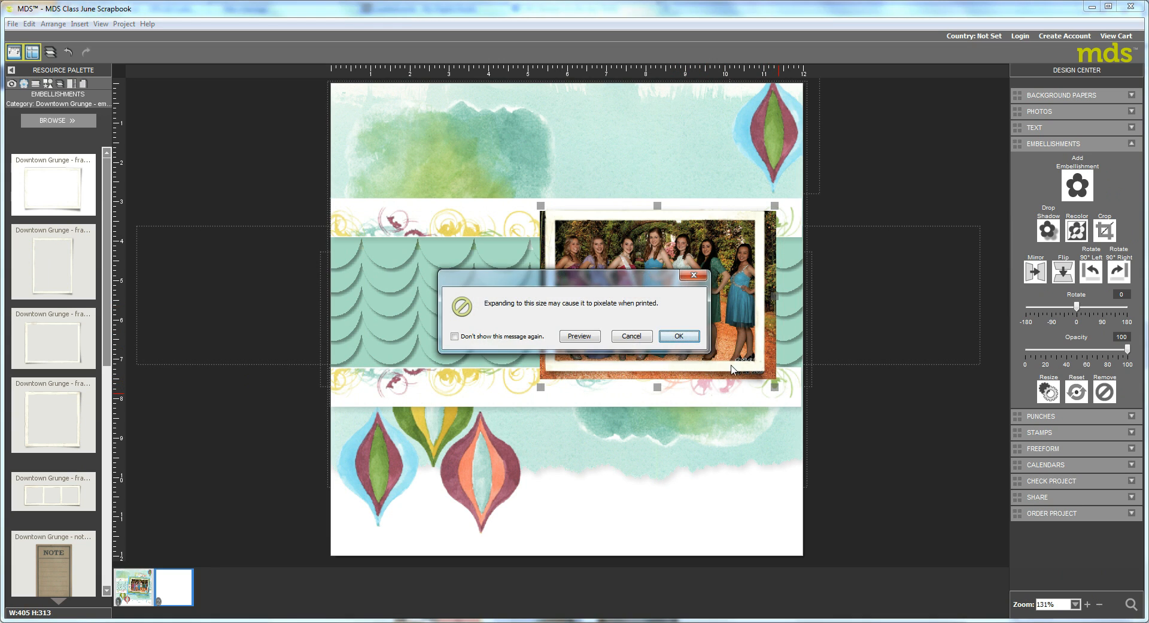
click(698, 338)
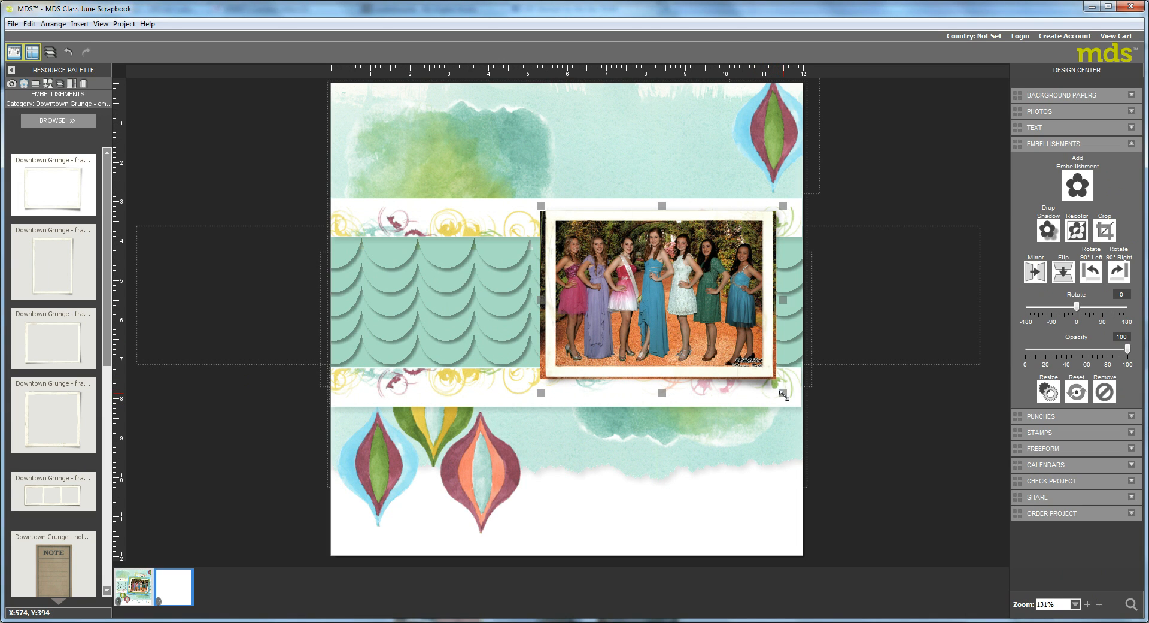
drag(784, 394, 787, 397)
click(683, 339)
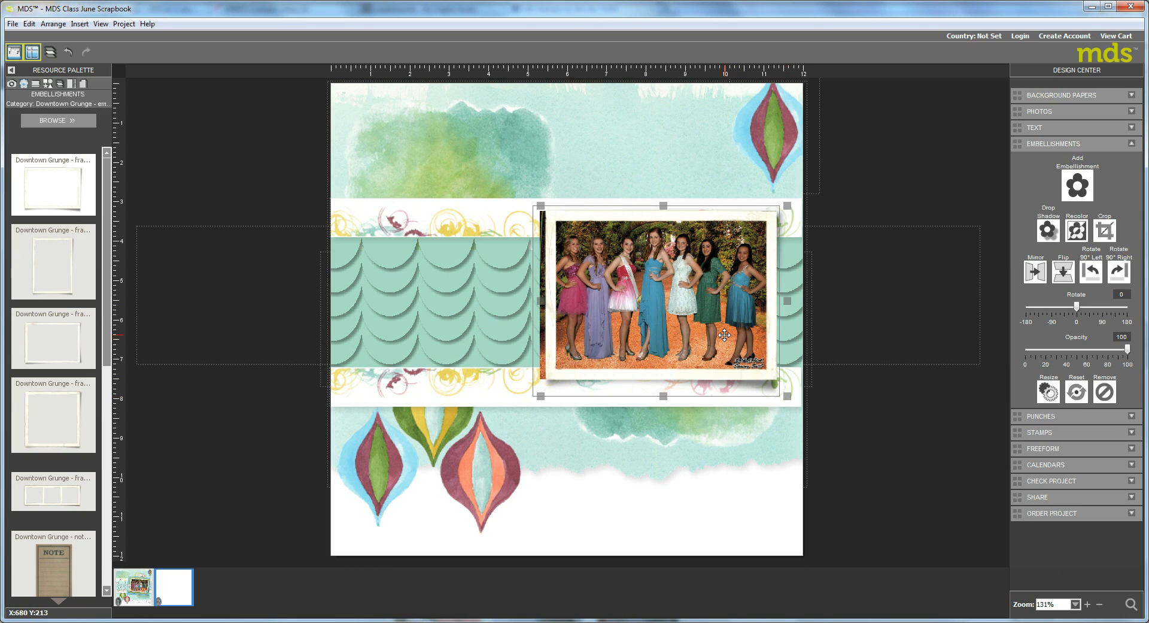
drag(739, 335, 739, 334)
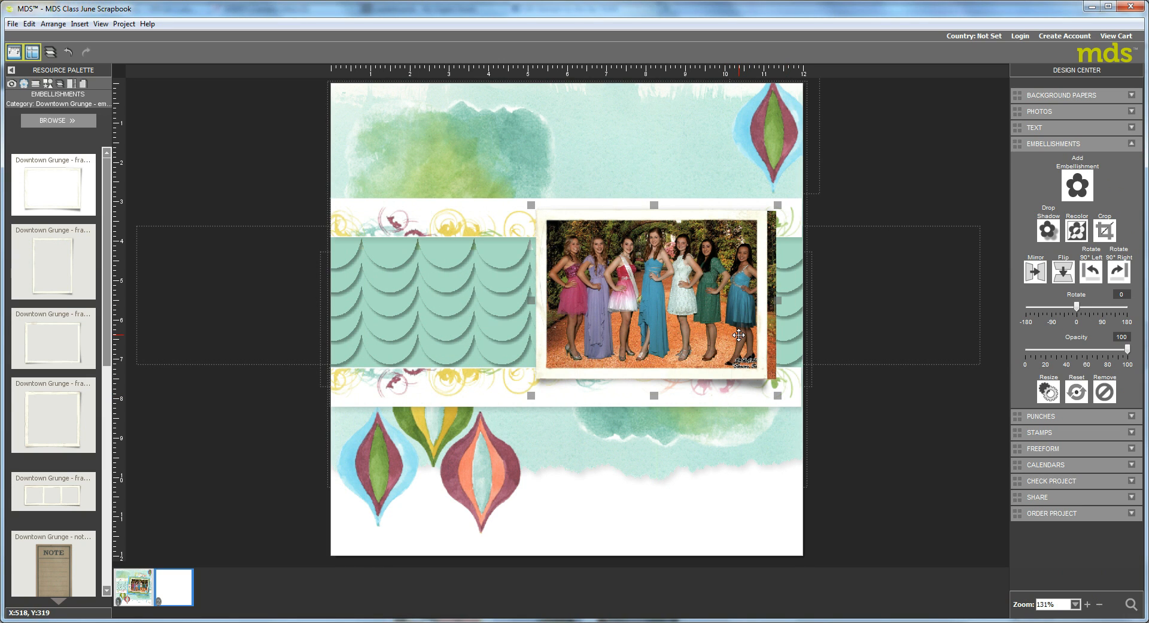
drag(777, 395, 787, 401)
click(685, 339)
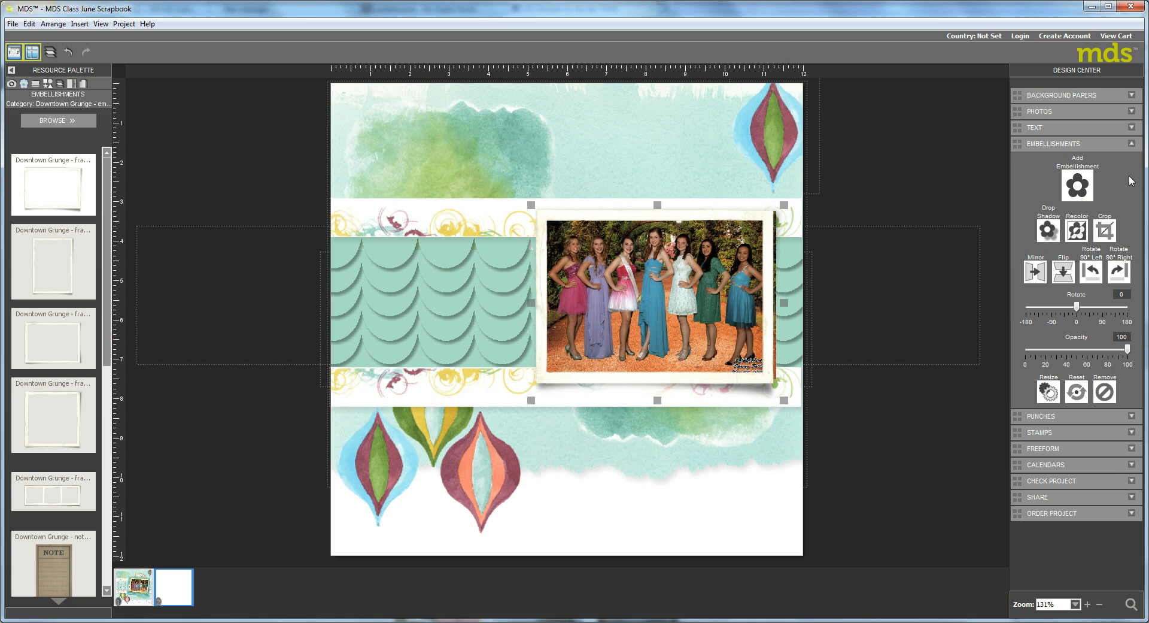
- Add a photo box over the framed group photo and stretch it to about 5.9 by 4.3 inches
click(1033, 112)
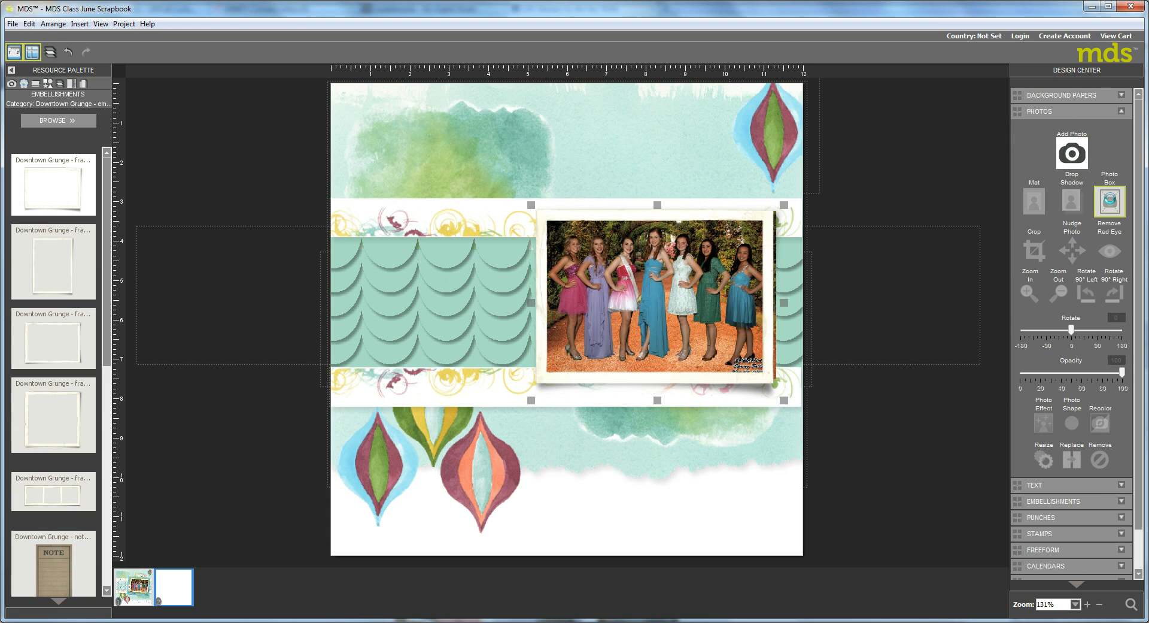
click(1110, 201)
drag(596, 356, 650, 327)
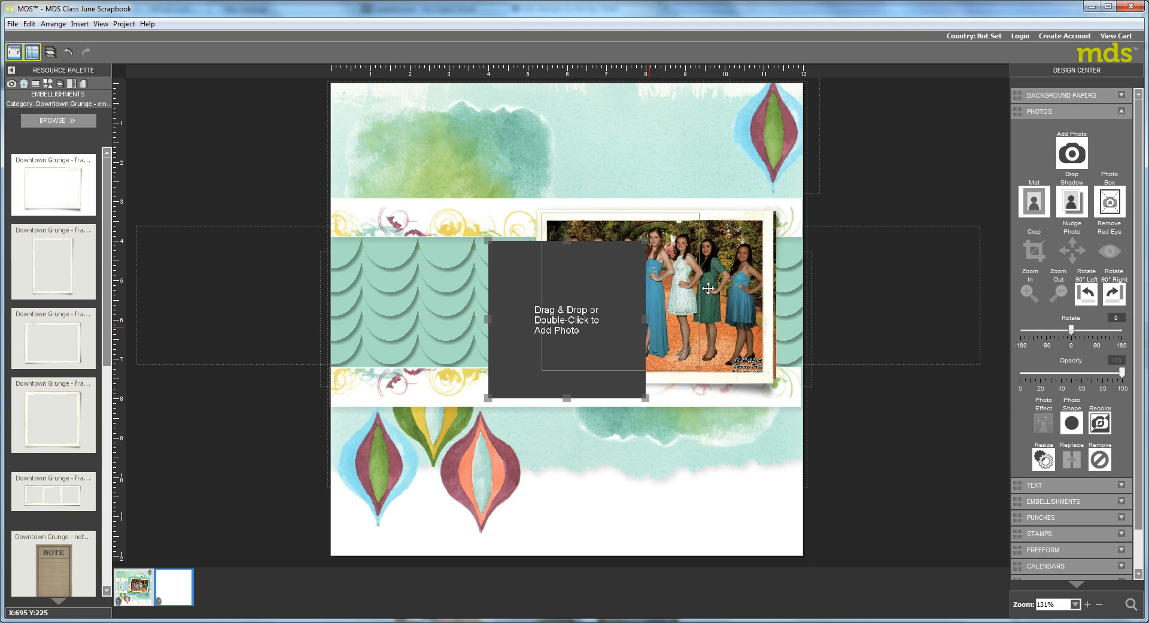
drag(709, 287, 771, 289)
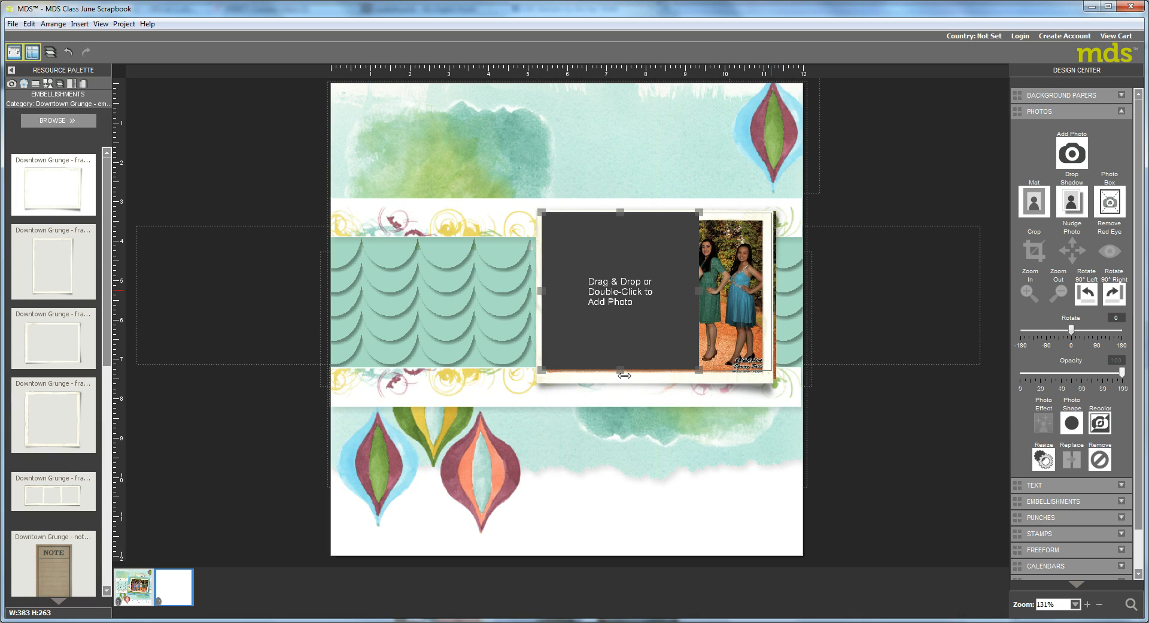
drag(657, 367, 654, 381)
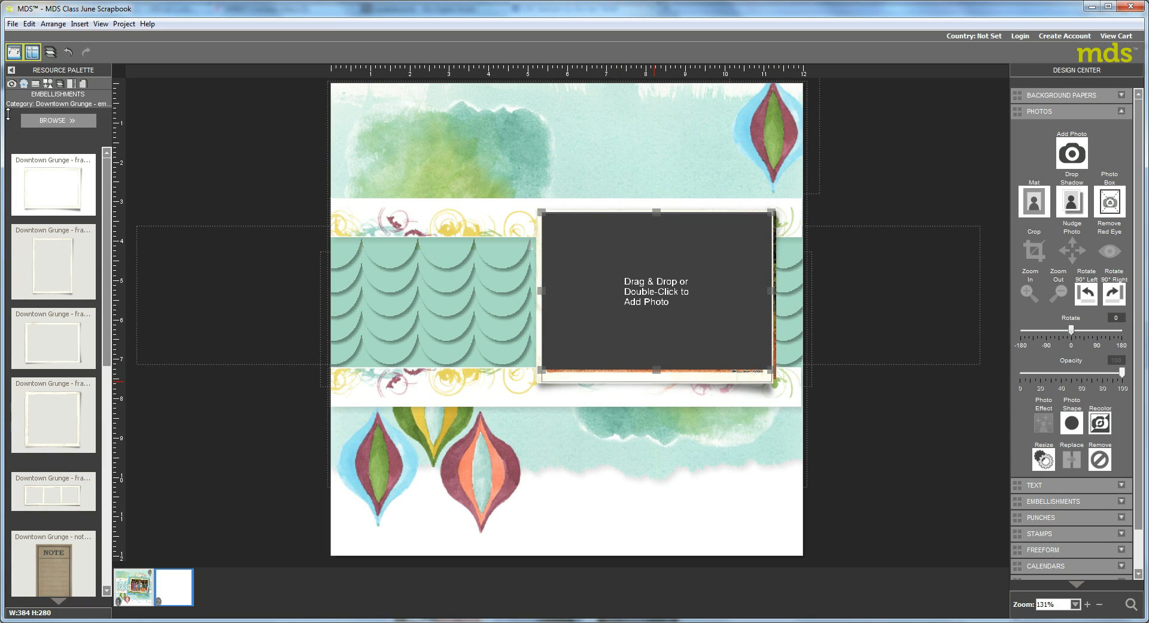
click(11, 84)
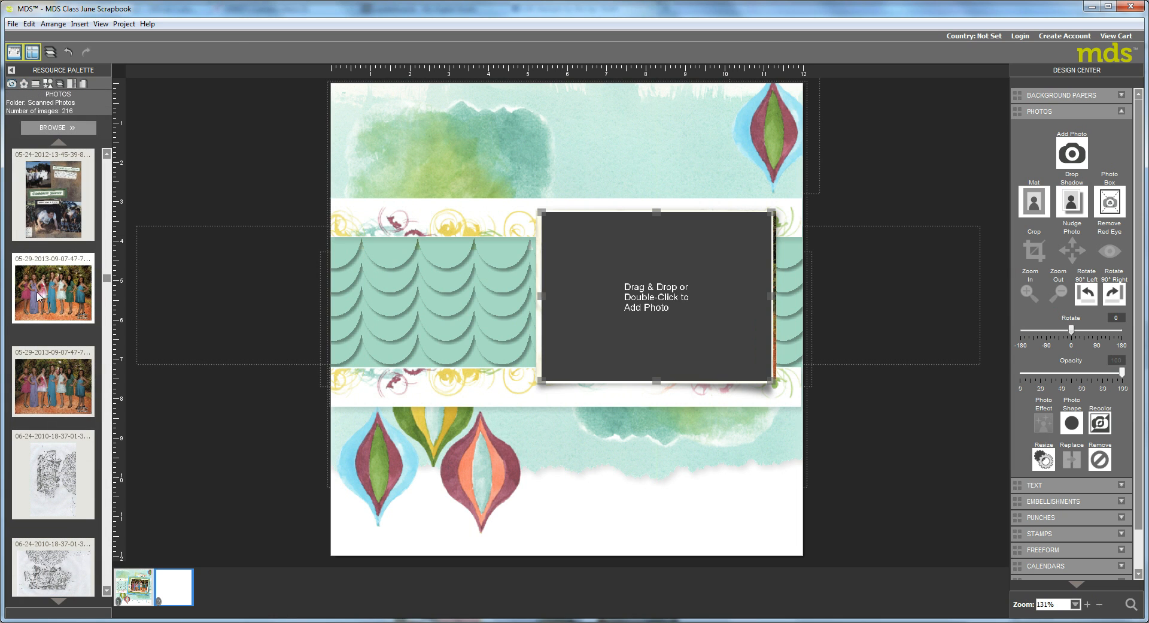
drag(44, 277, 658, 292)
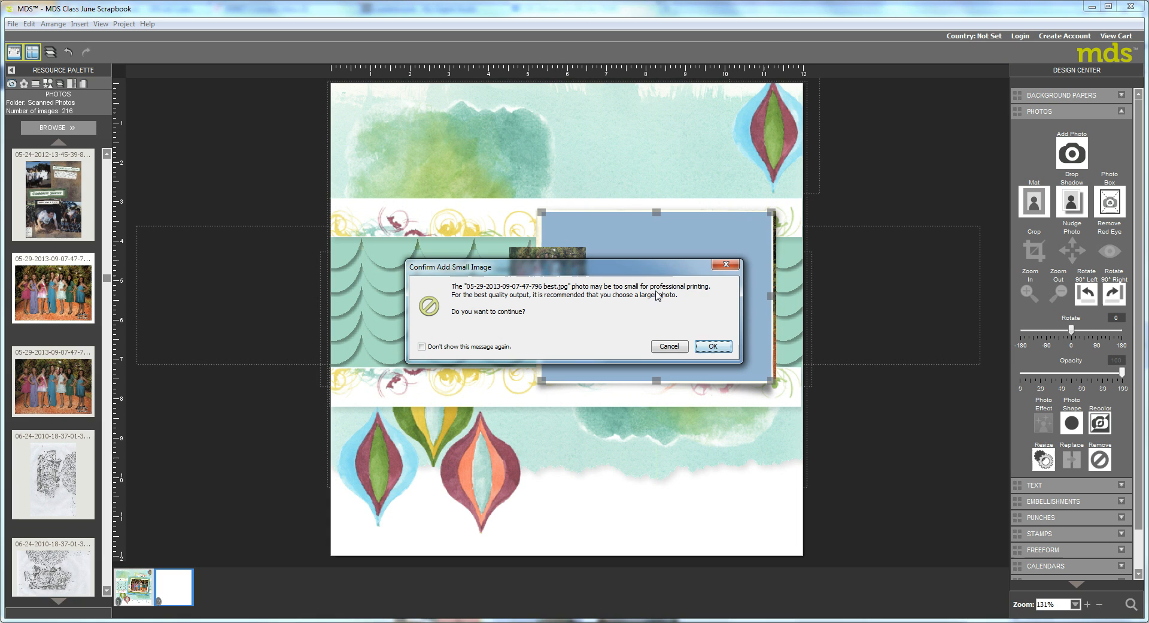
click(704, 345)
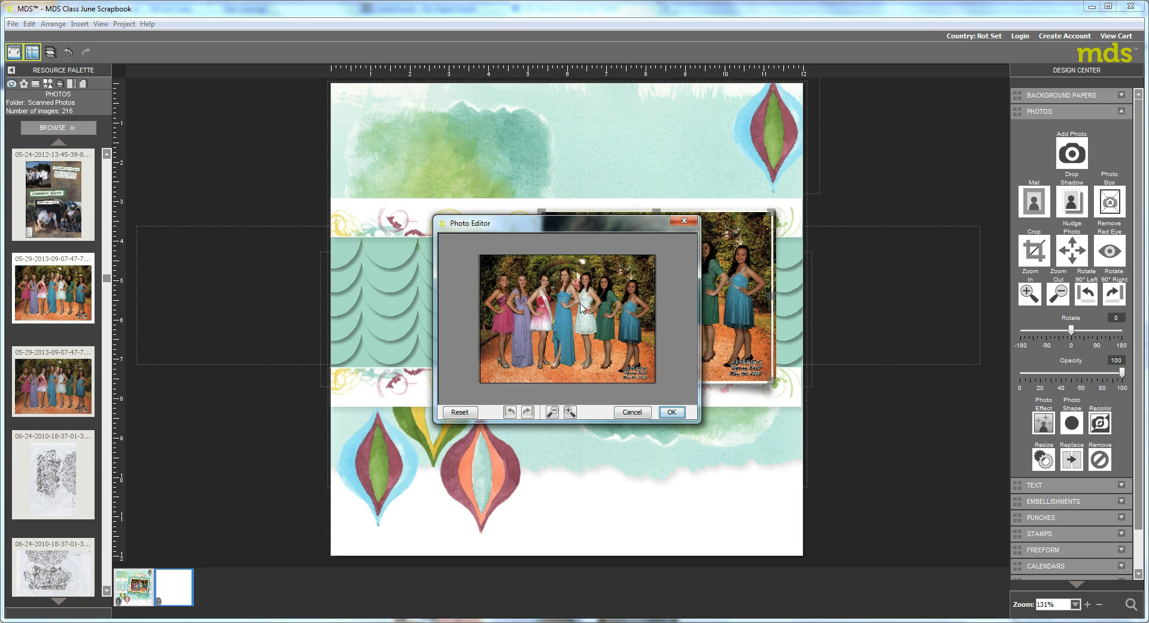
mouse_move(524, 296)
mouse_down()
mouse_move(509, 296)
mouse_move(525, 295)
mouse_up()
click(672, 412)
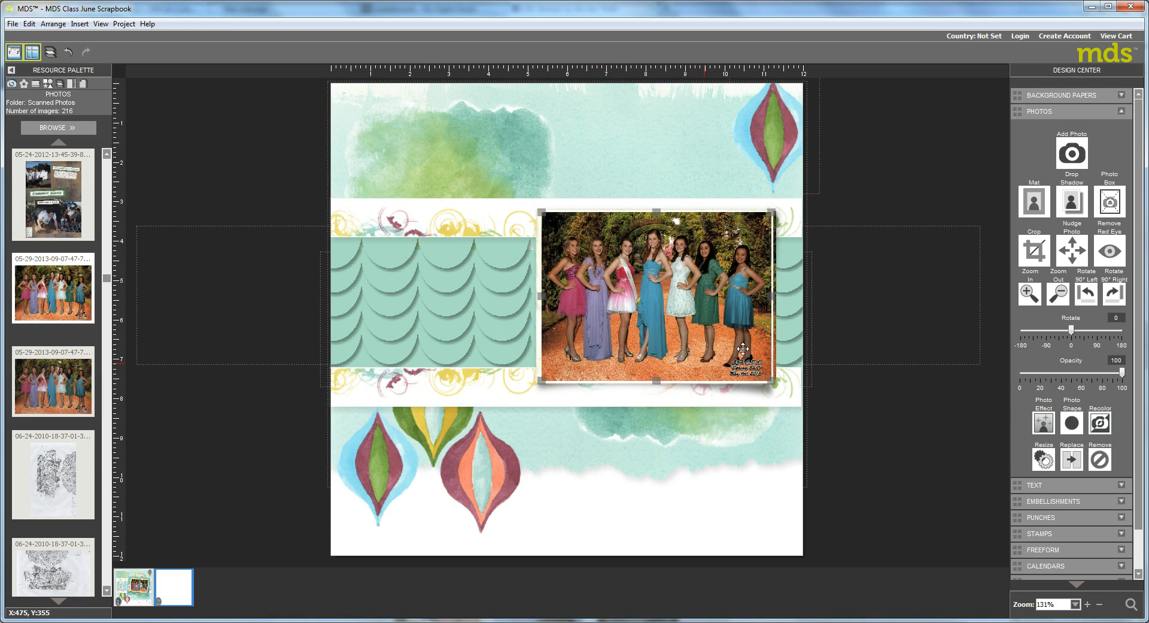
- Delete the photo from the photo box and remove the empty box above the framed group photo
right_click(659, 302)
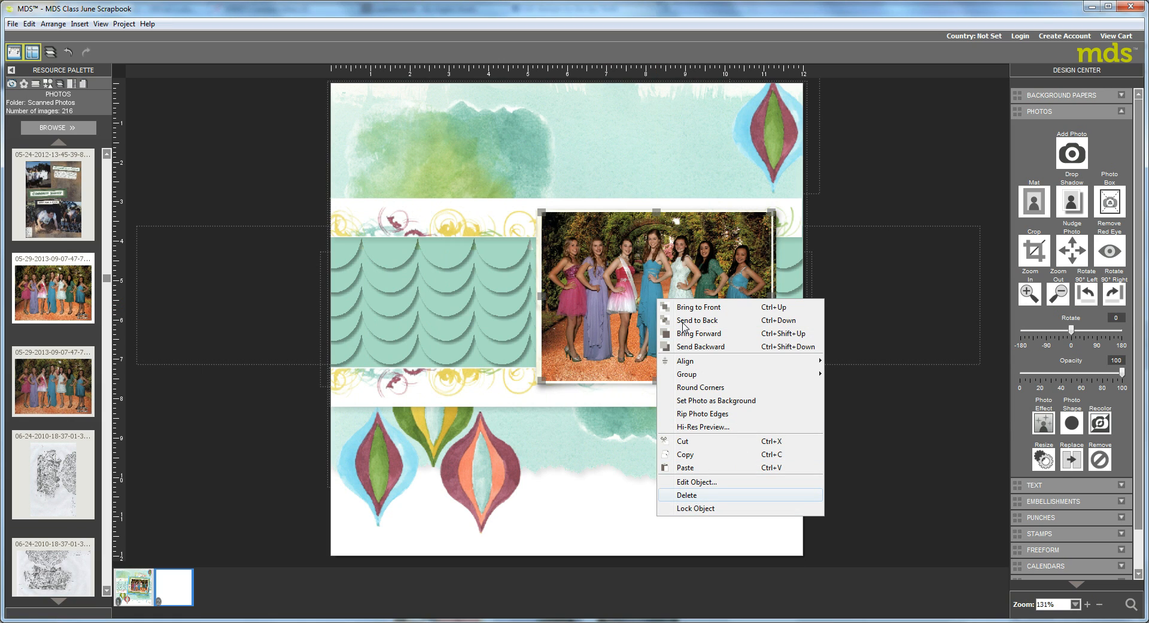
key(Delete)
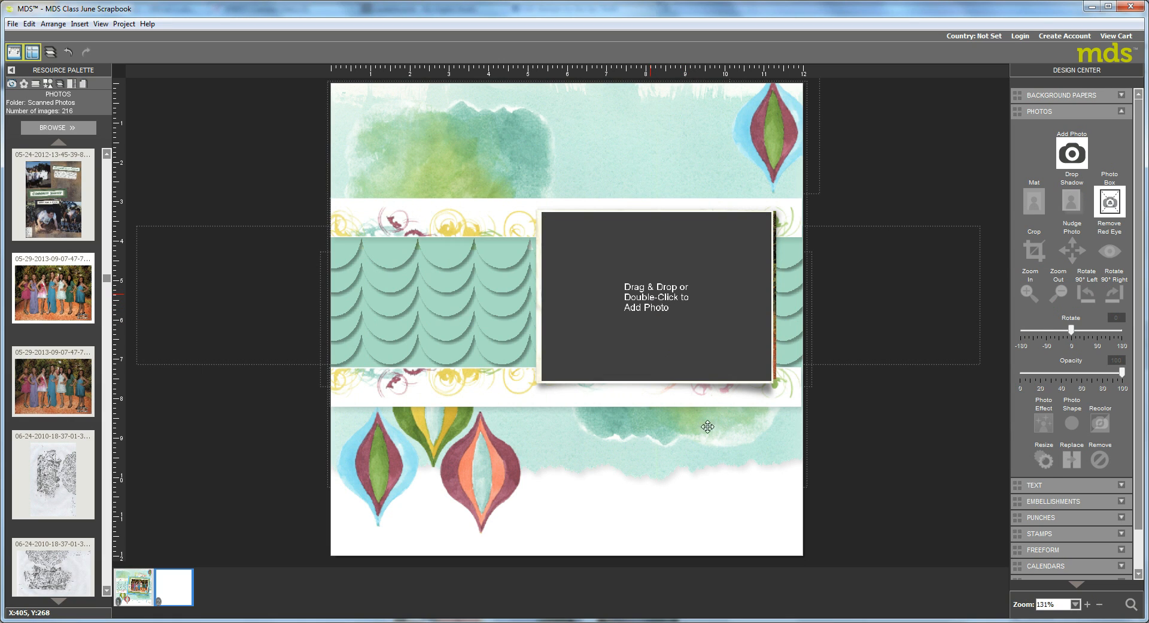
right_click(650, 294)
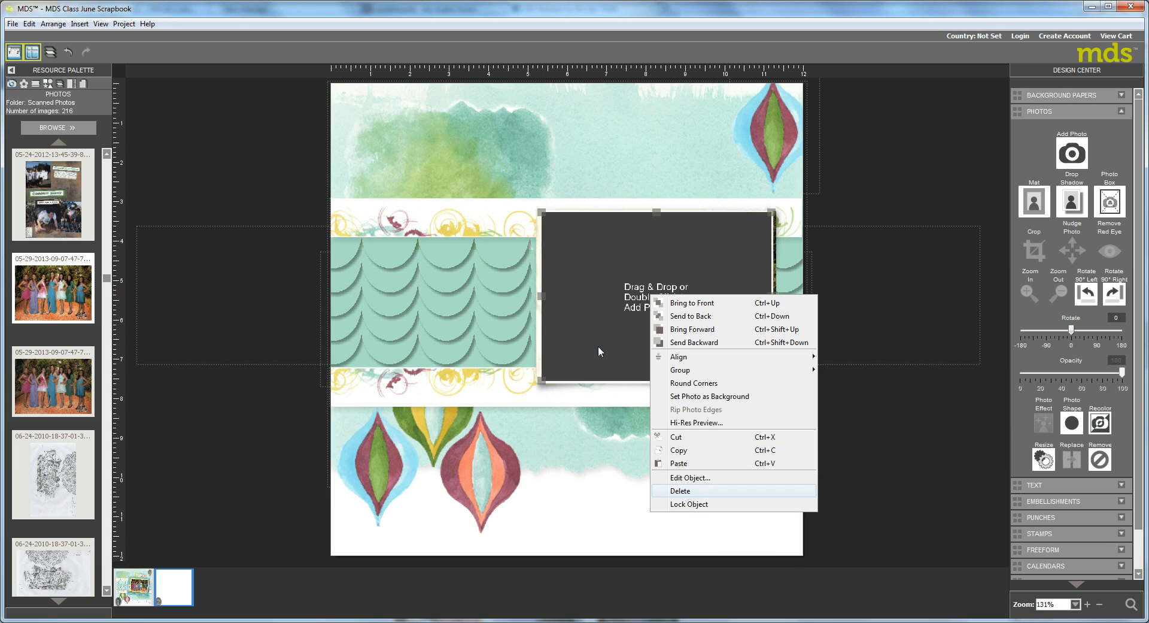
key(ctrl+z)
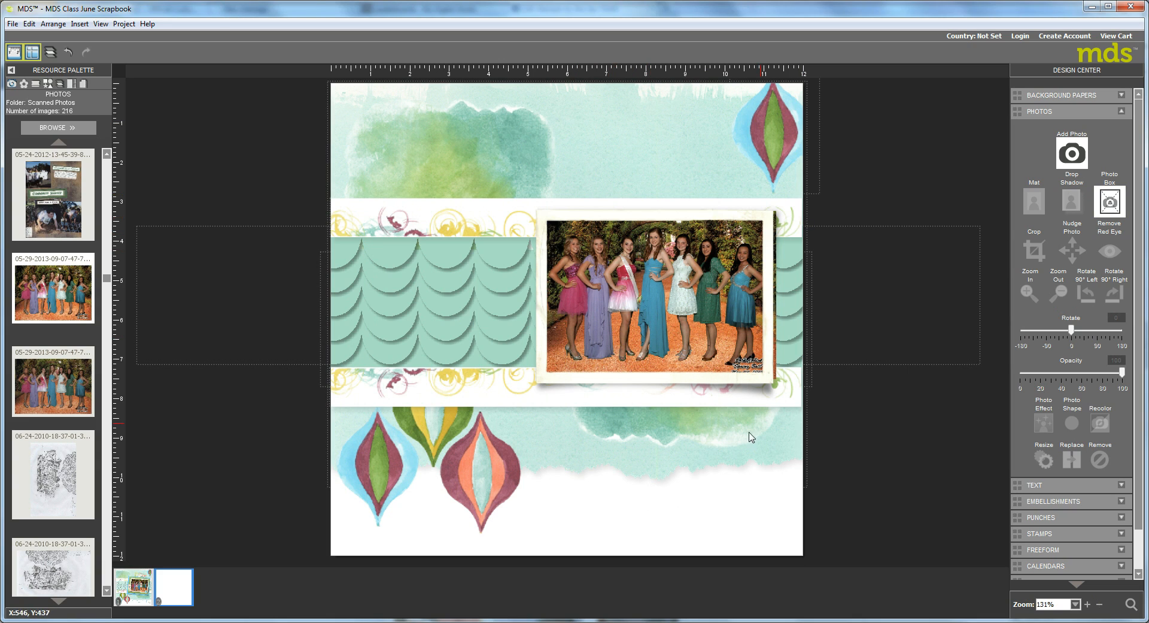
- Add a photo box about 7 by 5.2 inches that extends beyond the framed group photo on all sides
click(1118, 202)
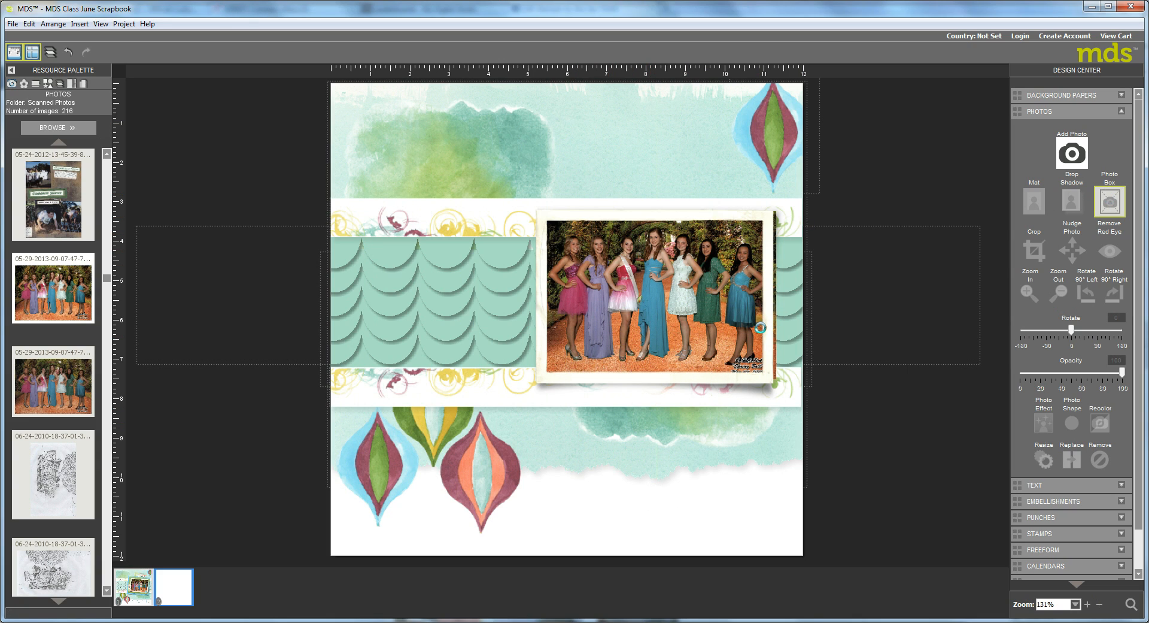
drag(618, 343, 729, 371)
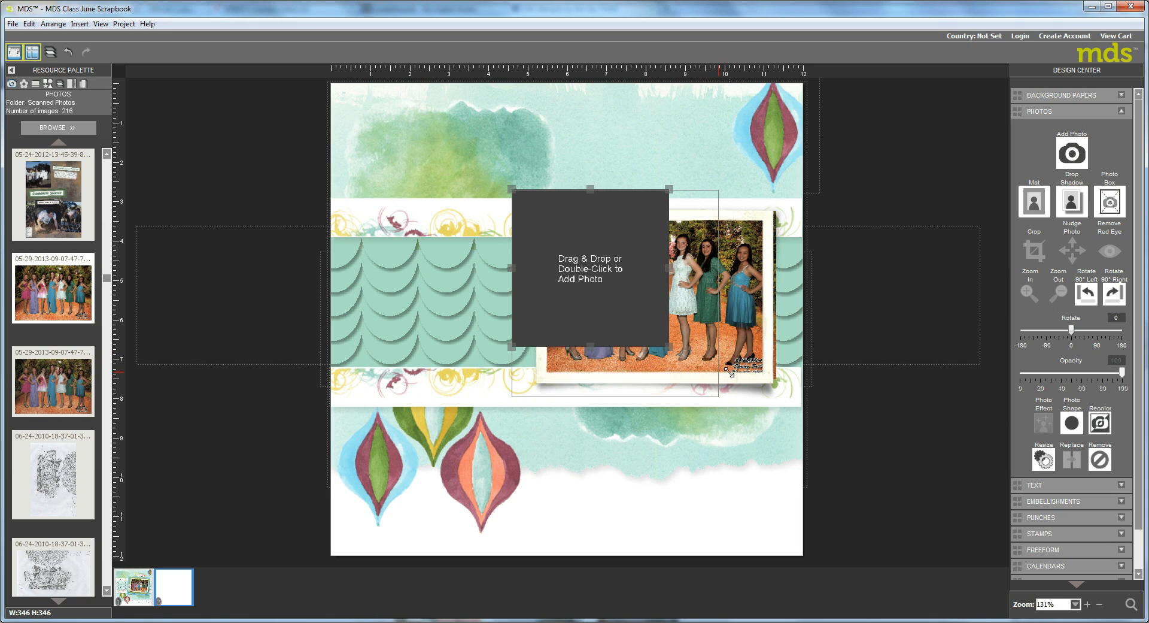
drag(713, 295, 786, 297)
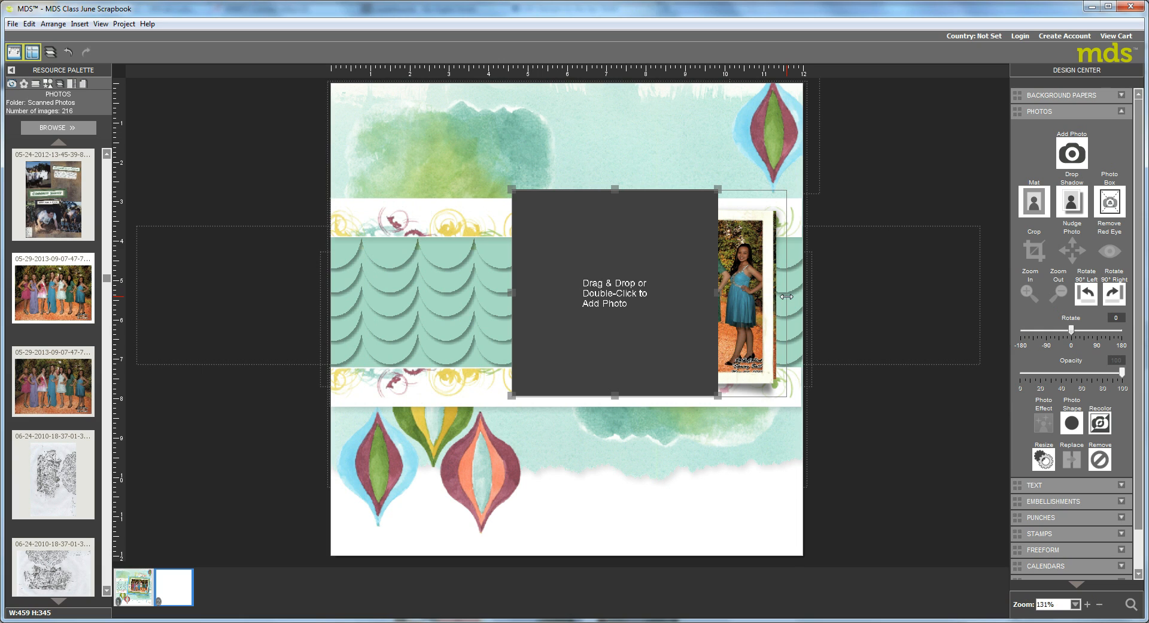
drag(437, 291, 437, 291)
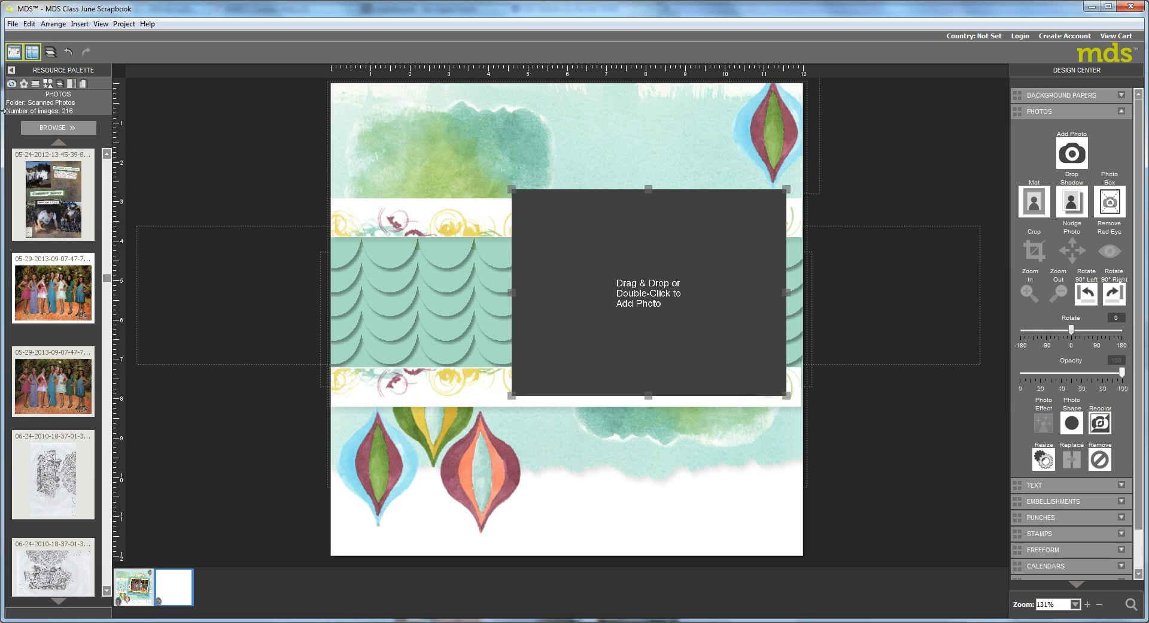
- Load the Be Yourself - designer series paper category as the background paper source
click(83, 82)
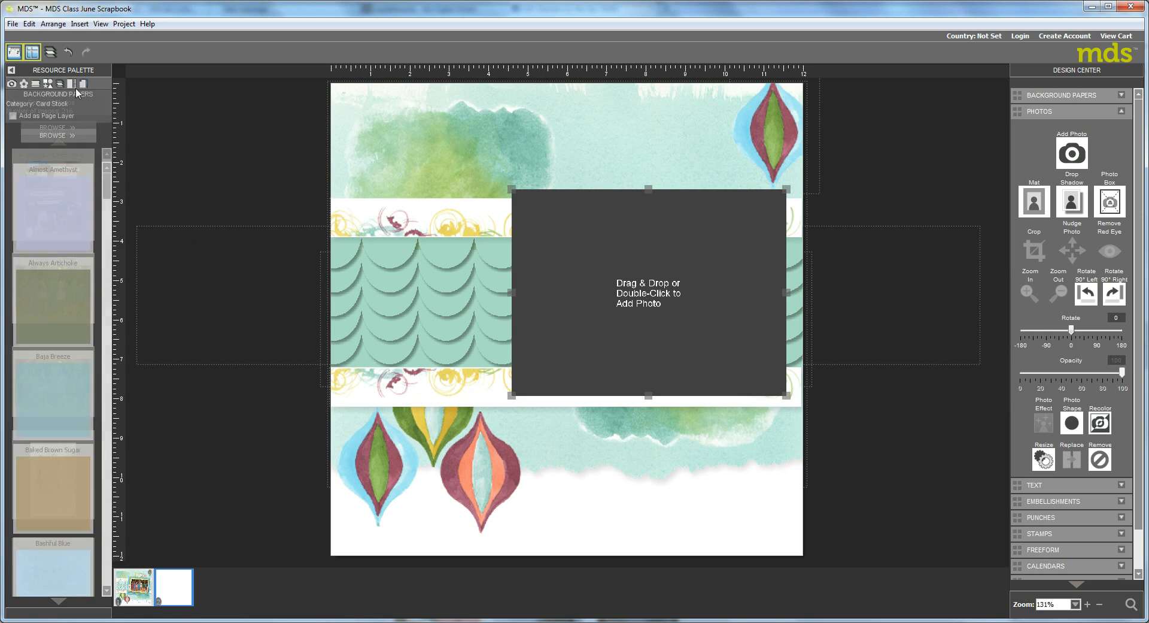
click(58, 136)
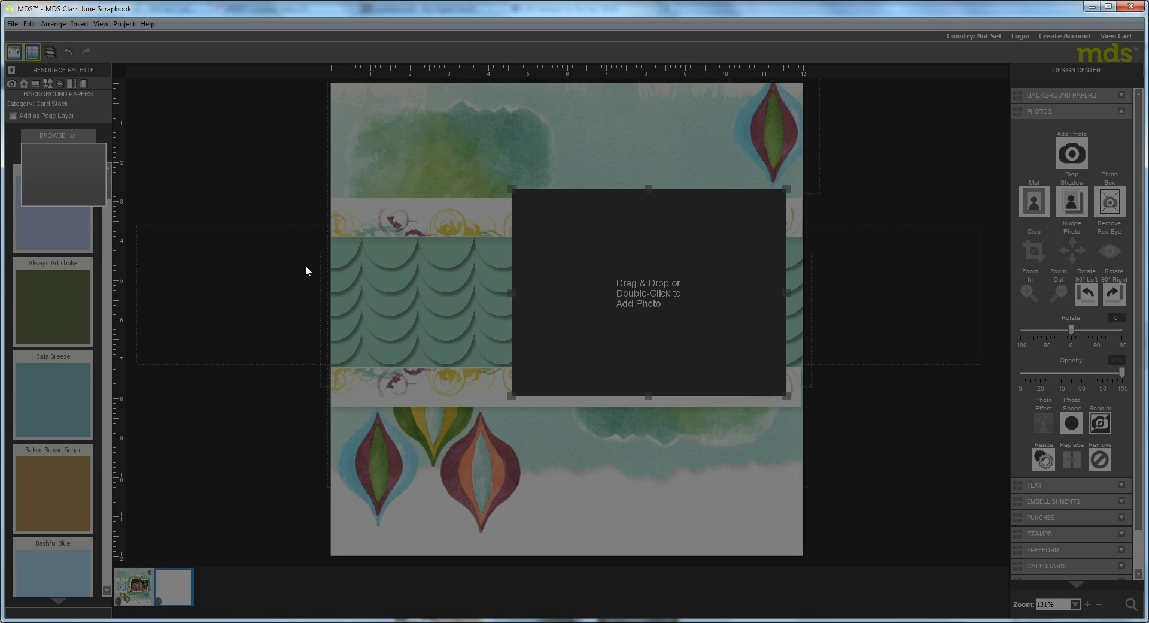
click(82, 244)
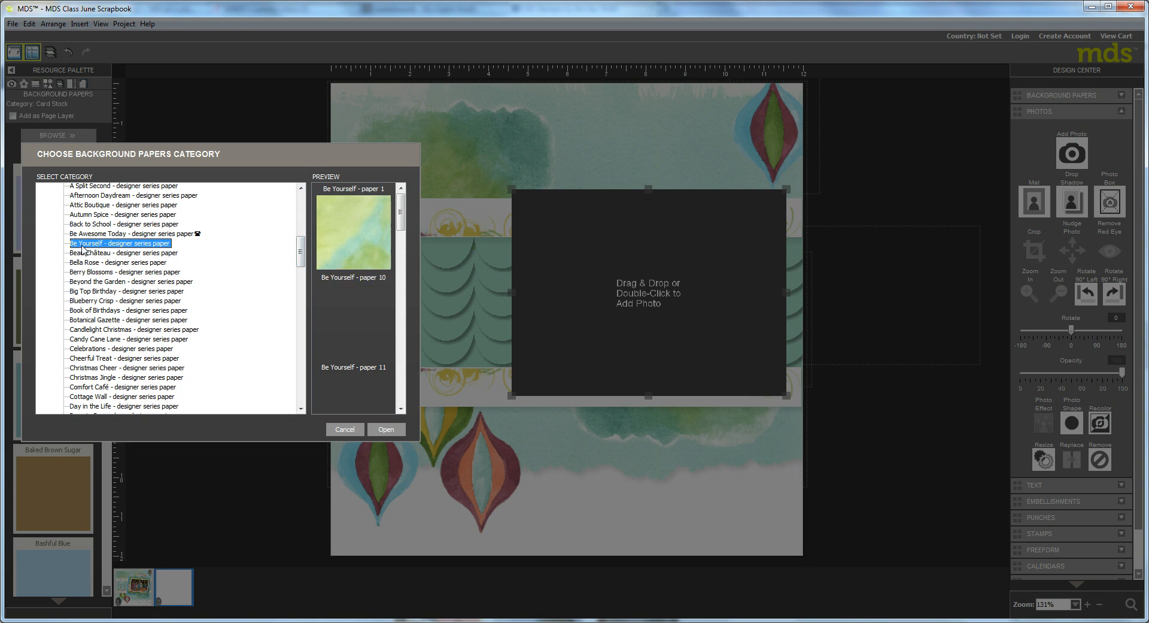
click(386, 430)
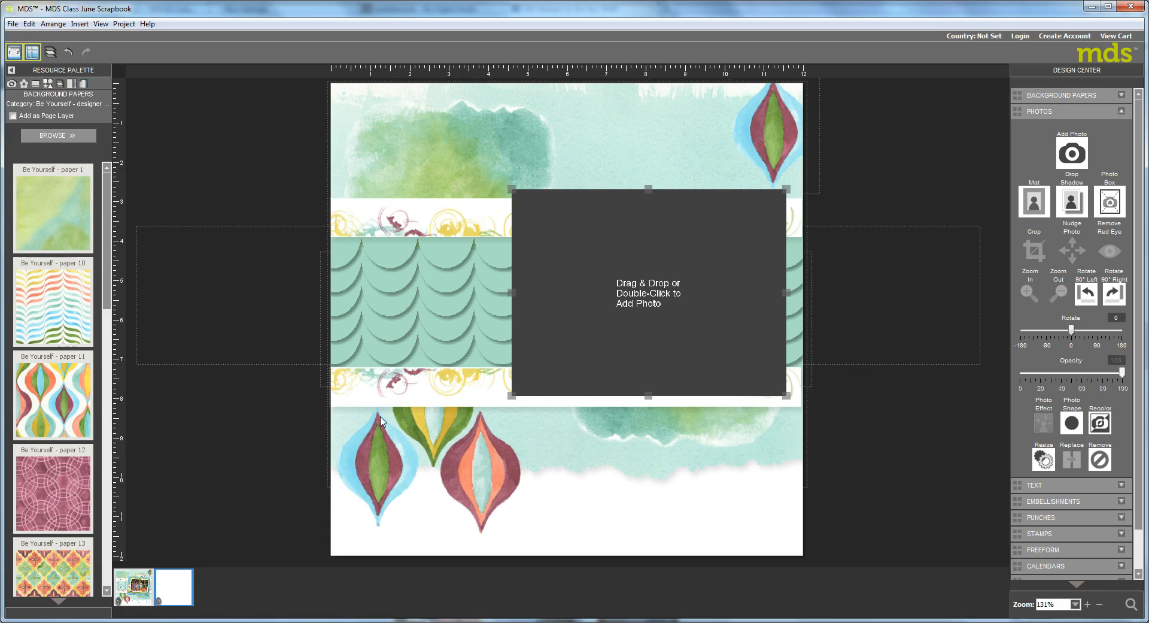
- Fill the photo box with Be Yourself - paper 6, zoomed in slightly, and move its layer directly beneath the group photo
scroll(109, 577, down, 5)
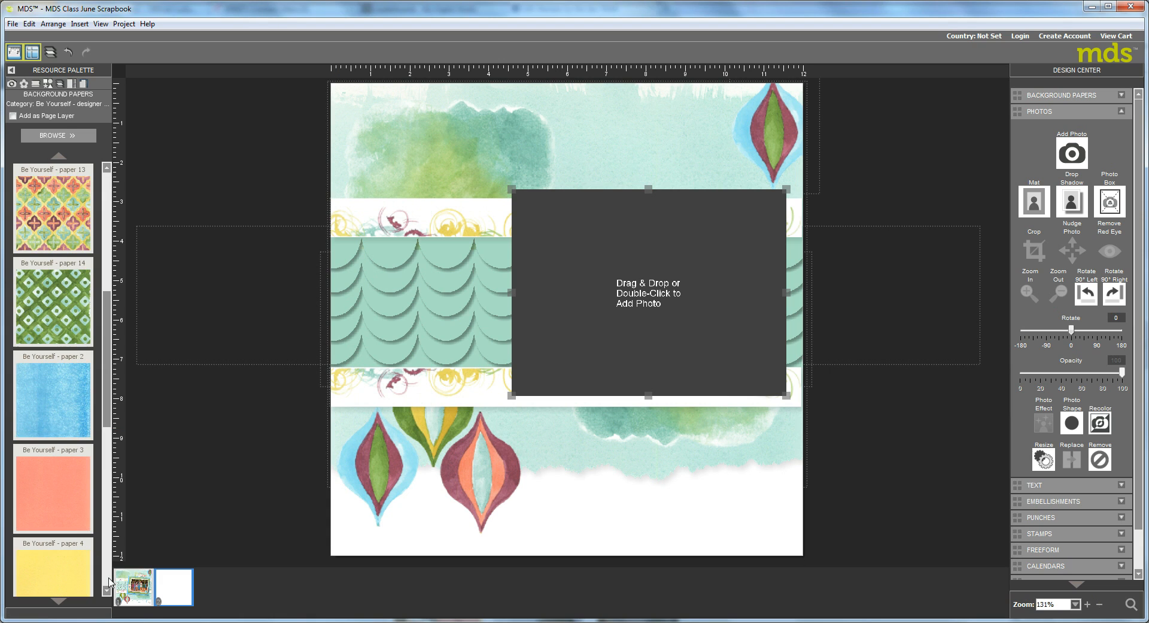
drag(48, 401, 616, 288)
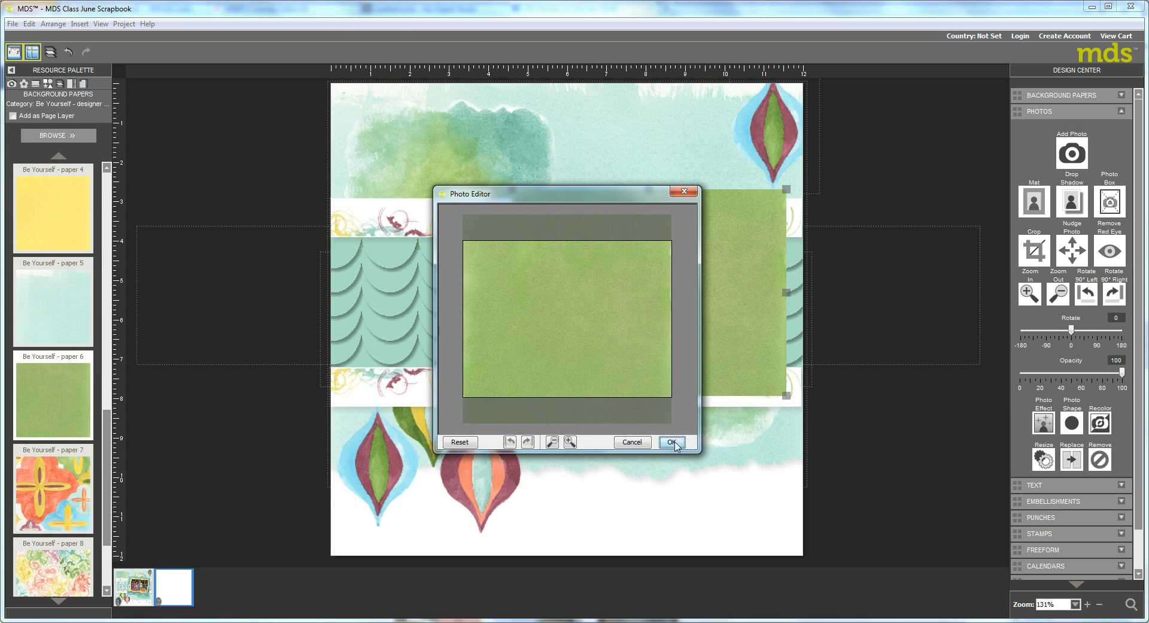
click(570, 442)
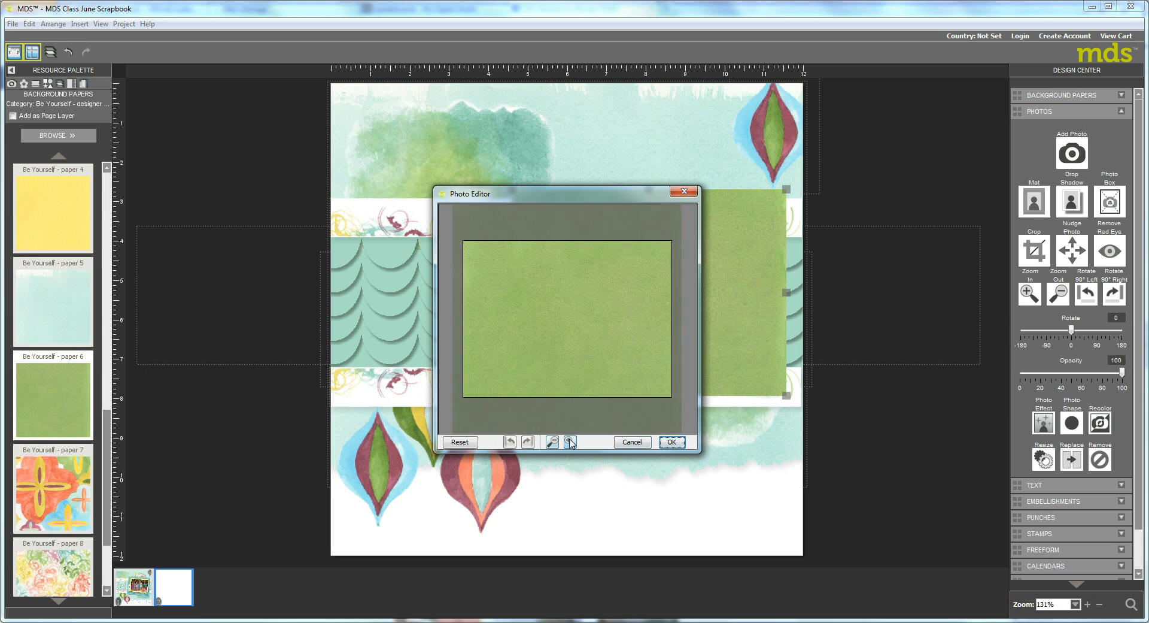
click(672, 442)
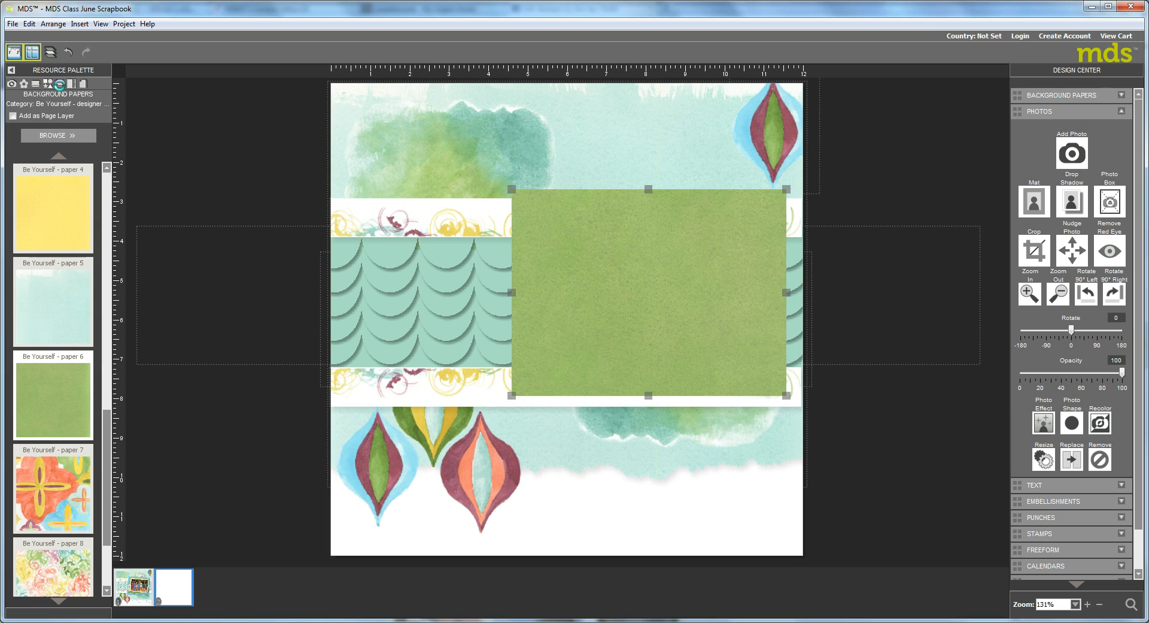
click(61, 86)
drag(52, 166, 57, 362)
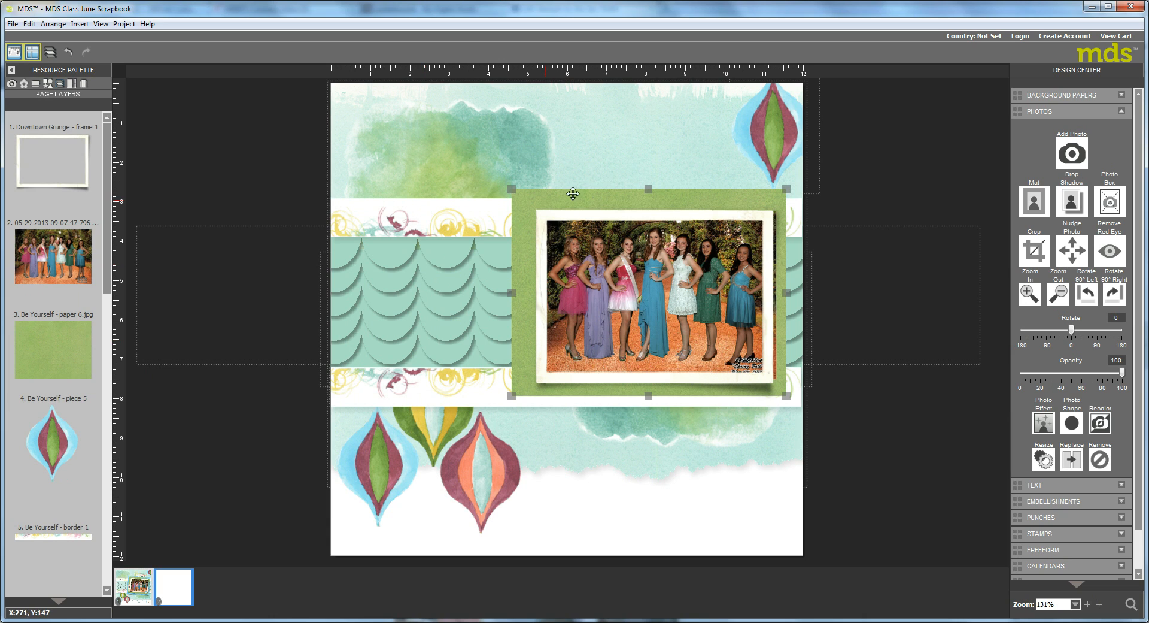
- Add a second photo box about 7.5 by 6 inches that extends beyond the green mat on all sides
click(1109, 203)
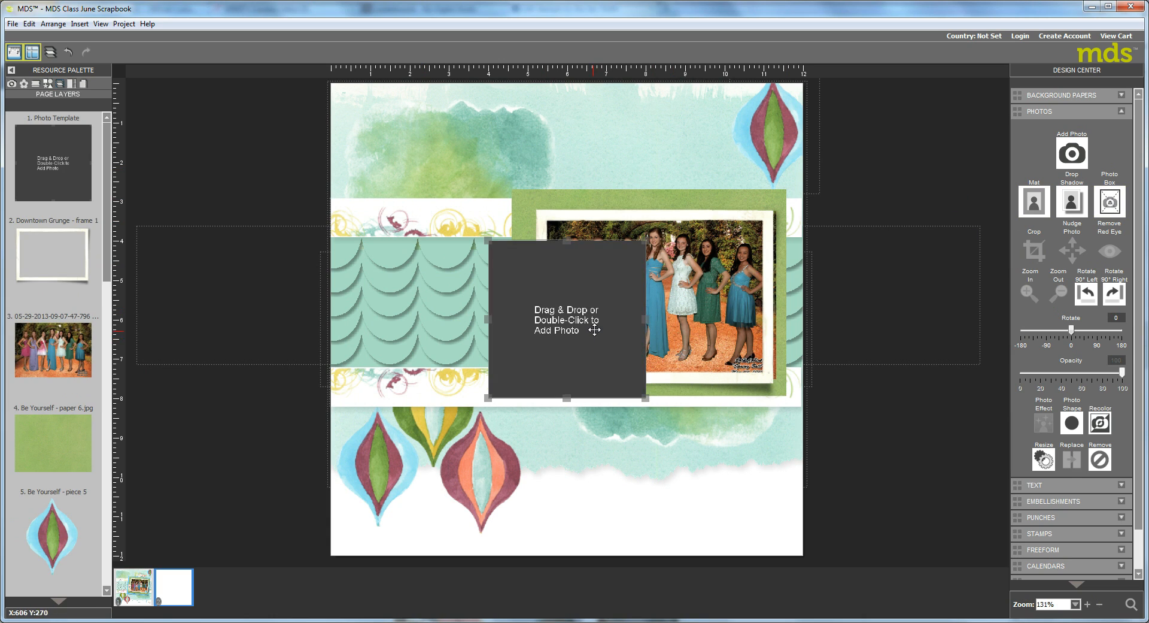
drag(595, 334, 603, 269)
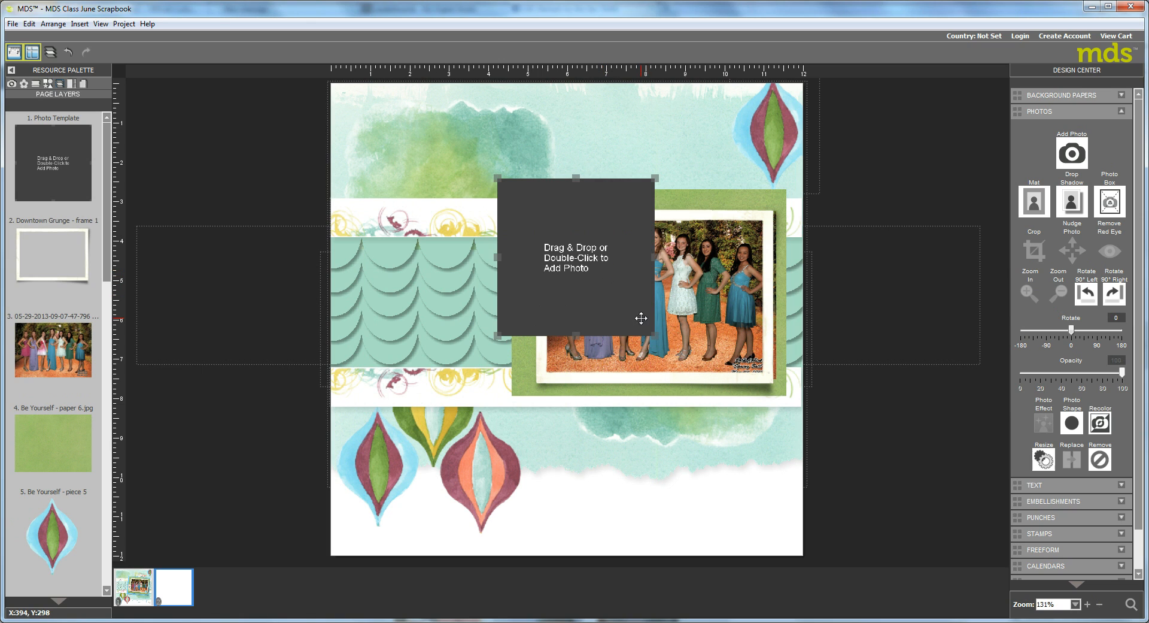
drag(653, 257, 793, 256)
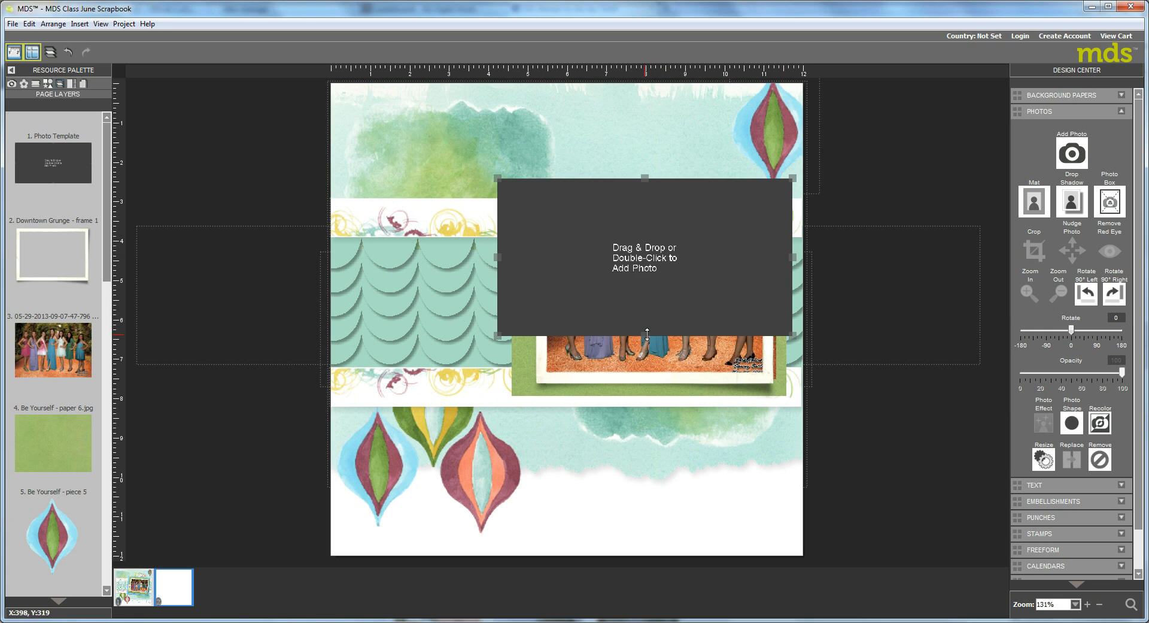
drag(647, 333, 632, 415)
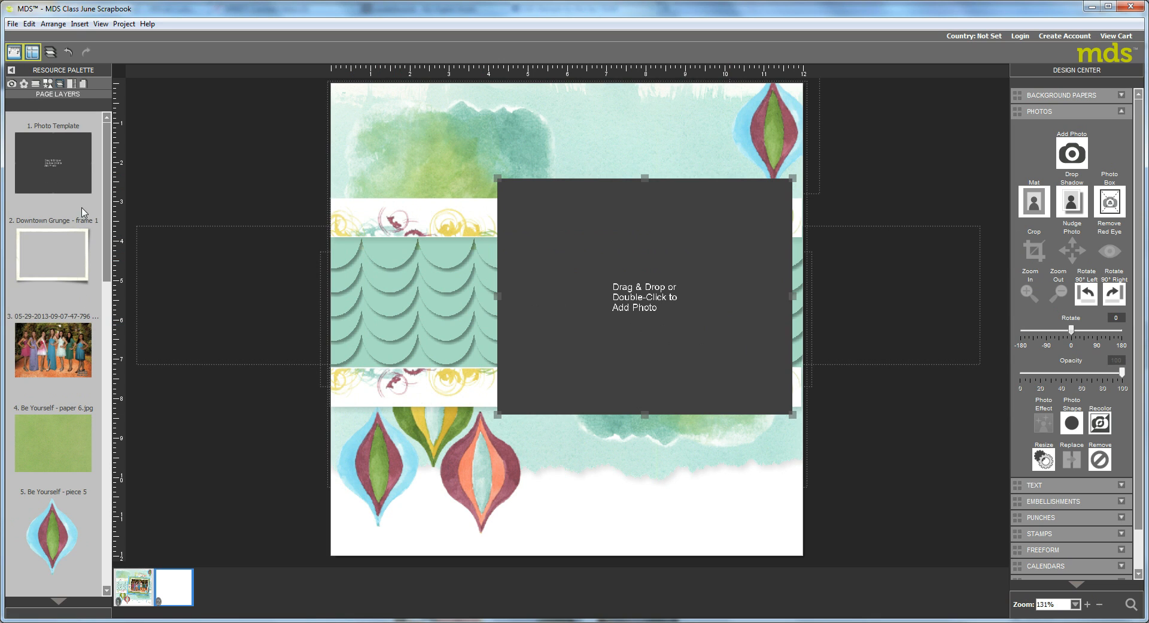
- Fill the new photo box with Be Yourself - paper 2, zoomed in slightly, and move its layer directly beneath the green paper
click(82, 84)
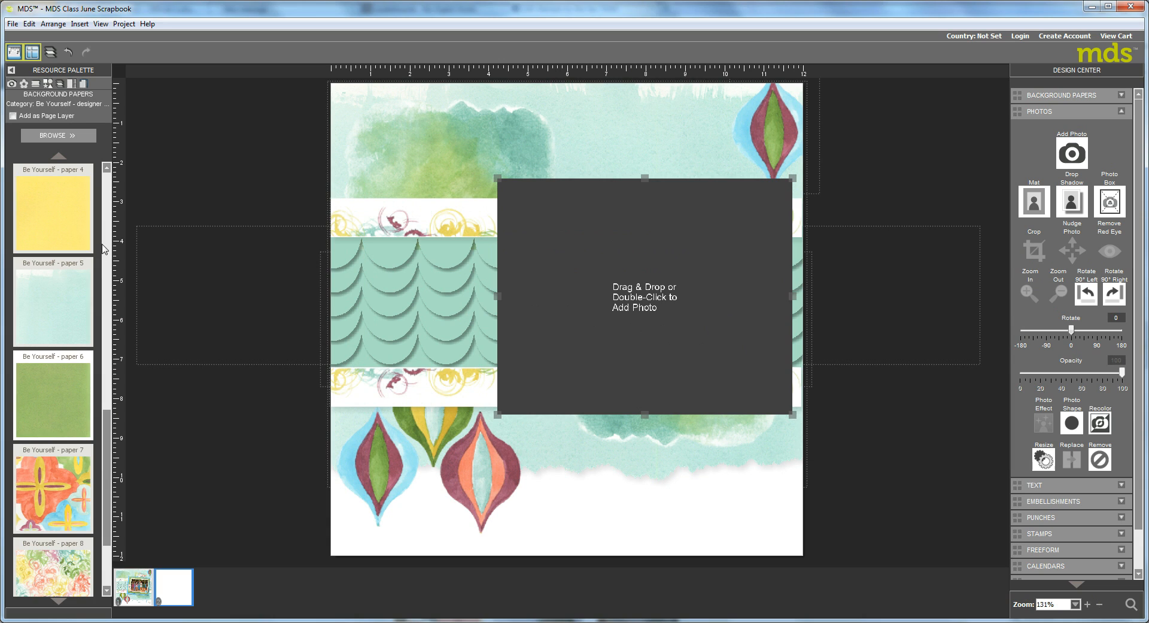
scroll(54, 296, up, 6)
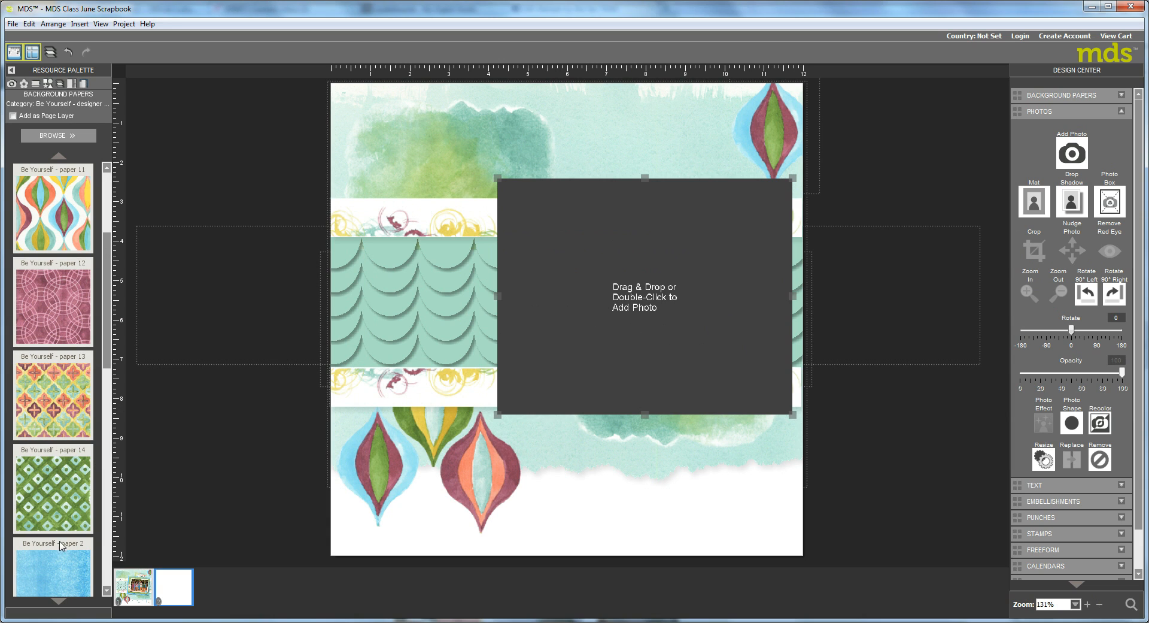
drag(49, 563, 639, 300)
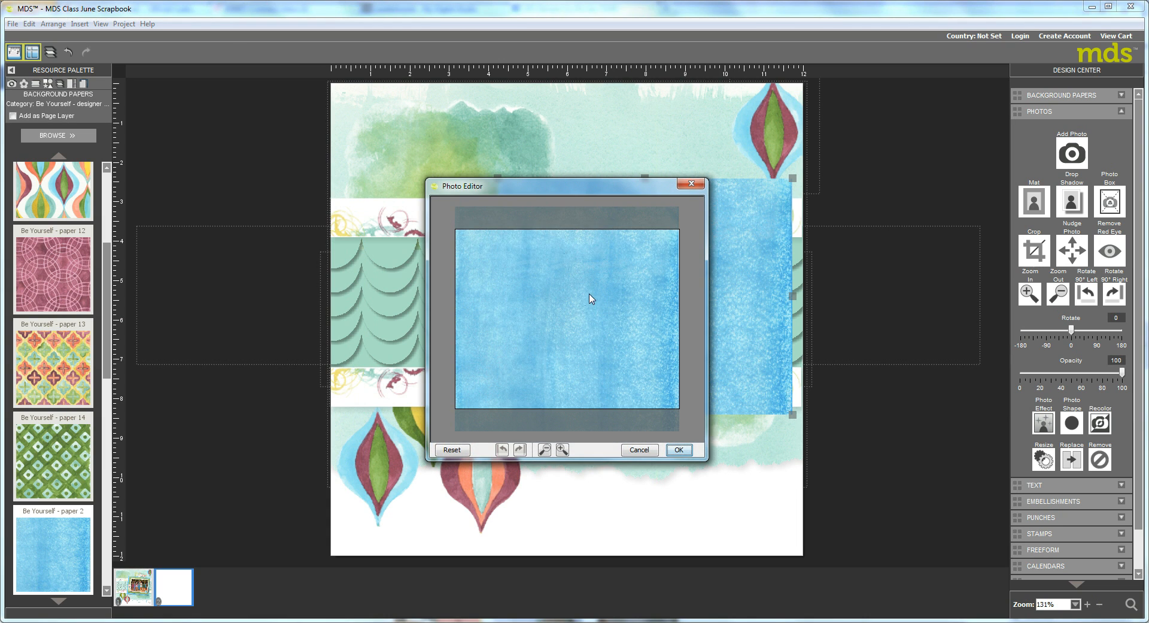
drag(620, 335, 615, 252)
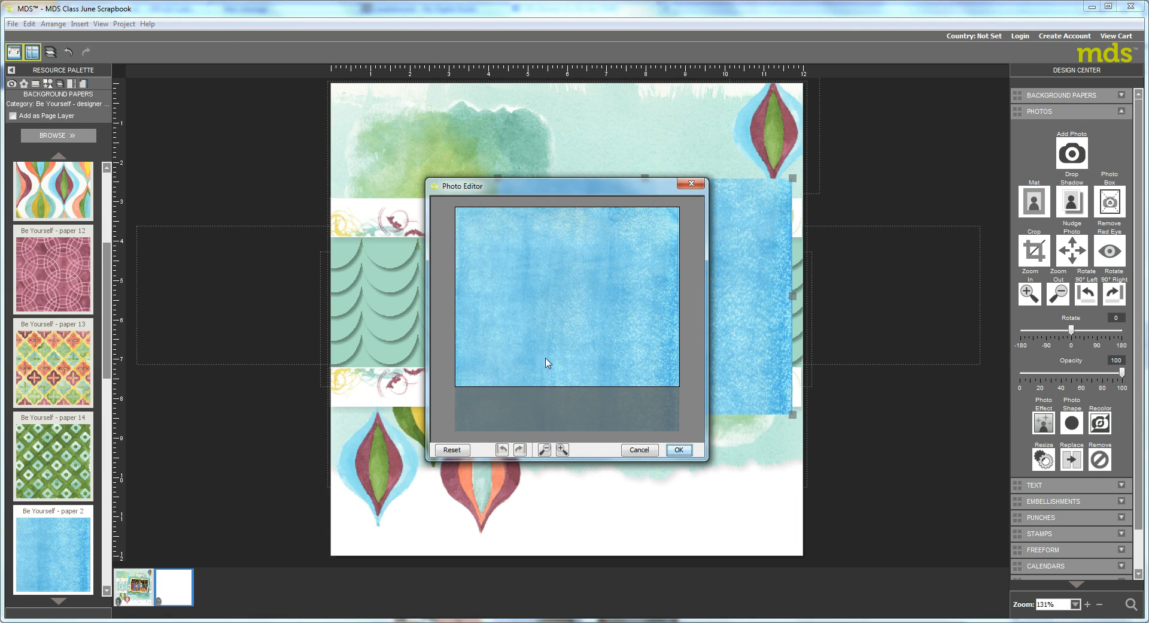
click(562, 449)
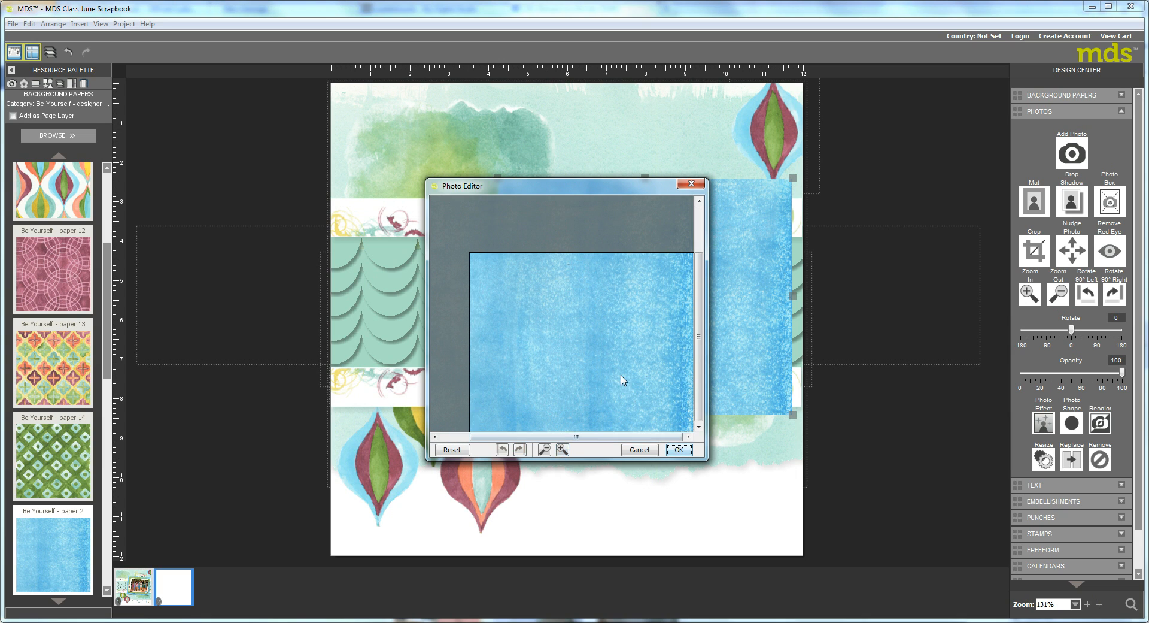
drag(646, 374, 608, 346)
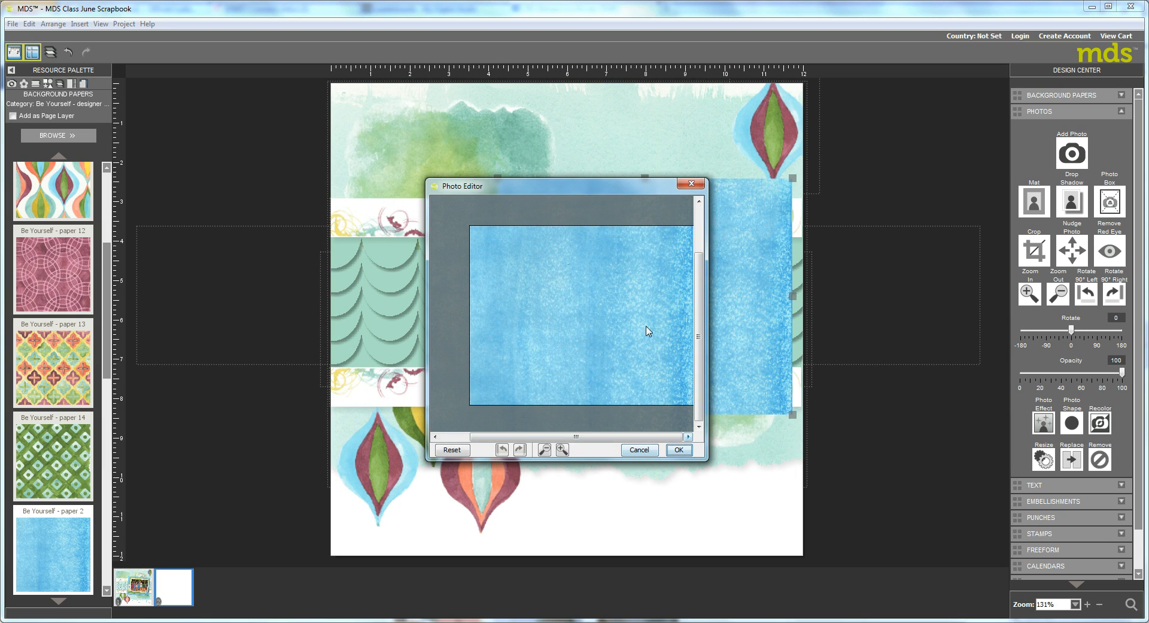
click(679, 449)
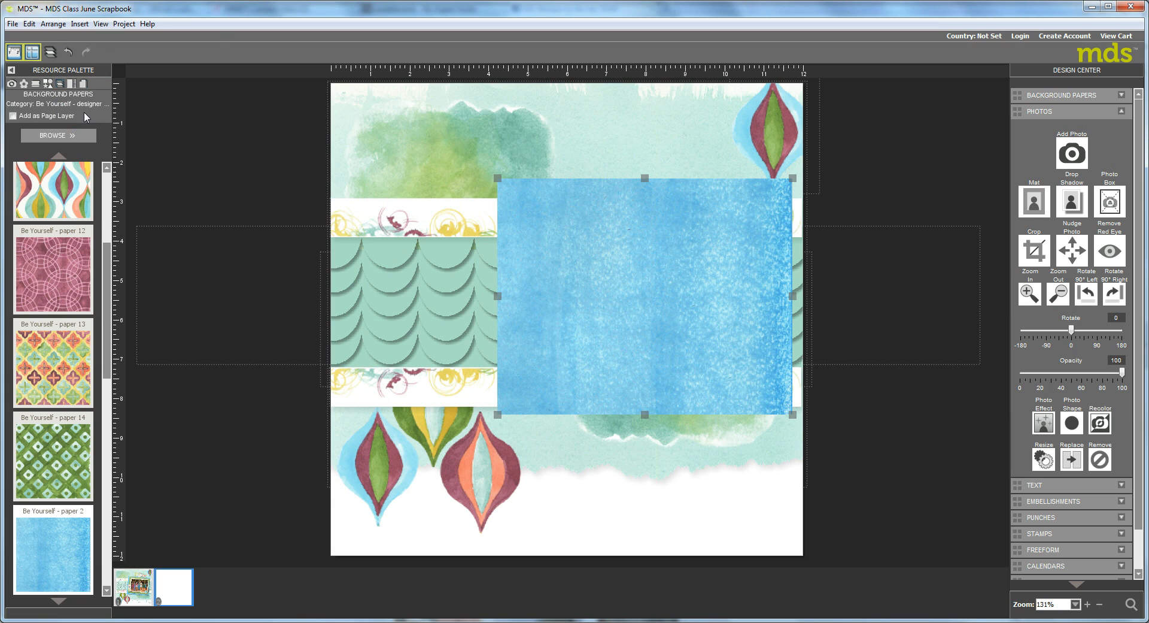
drag(52, 159, 39, 398)
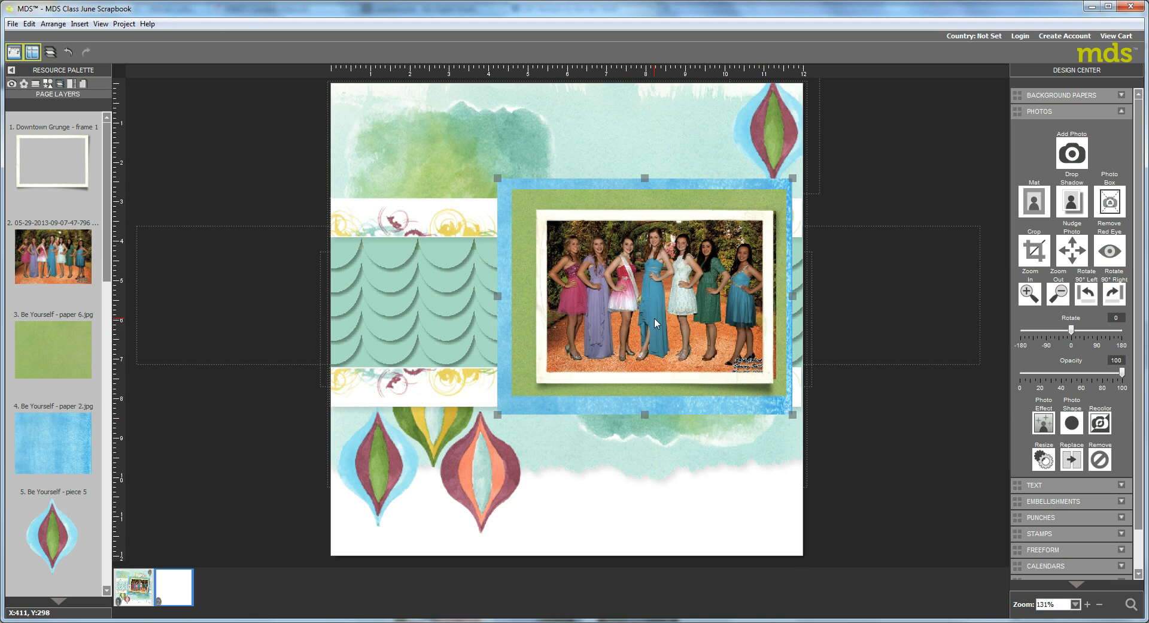
- Rotate the photo frame by 4 degrees and the green mat by 2 degrees
click(754, 371)
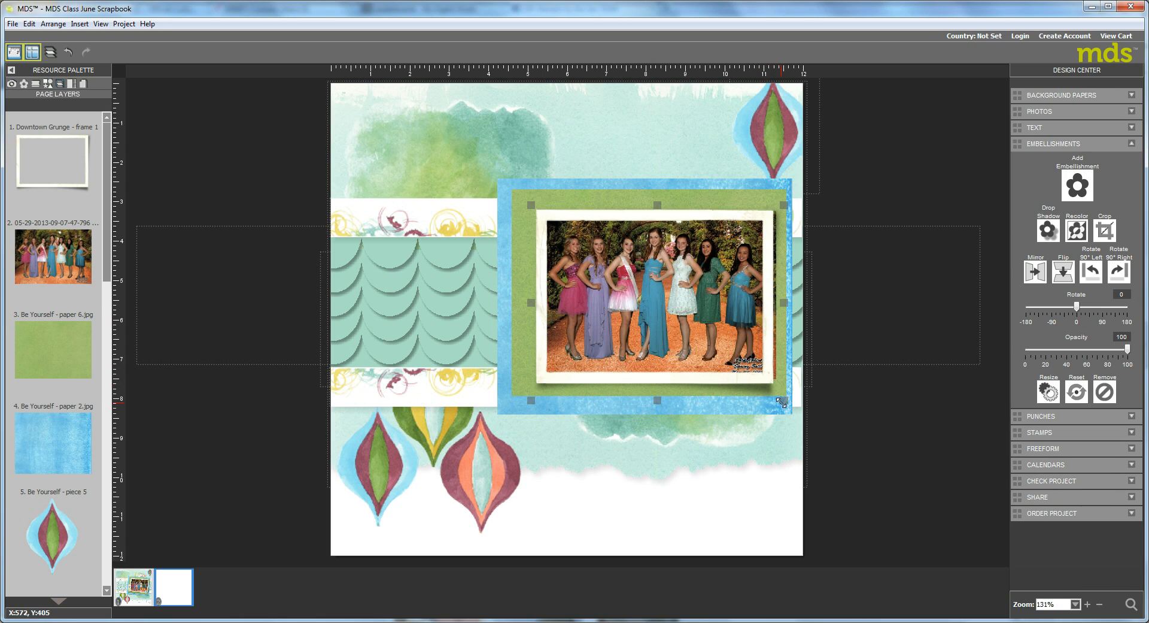
drag(781, 402, 803, 391)
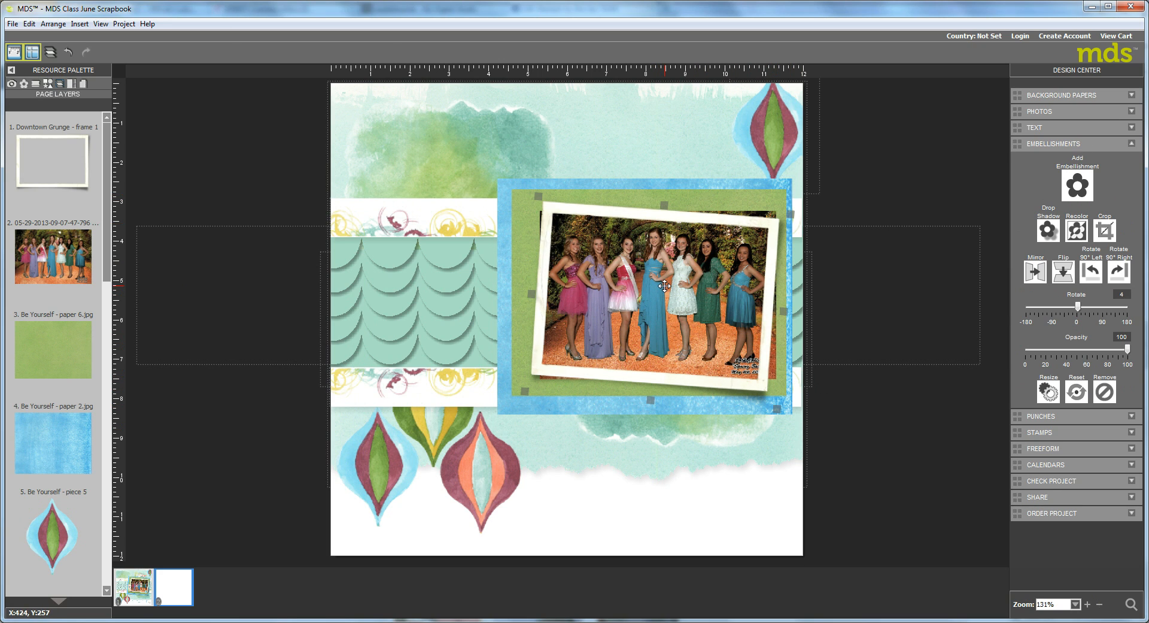
click(784, 396)
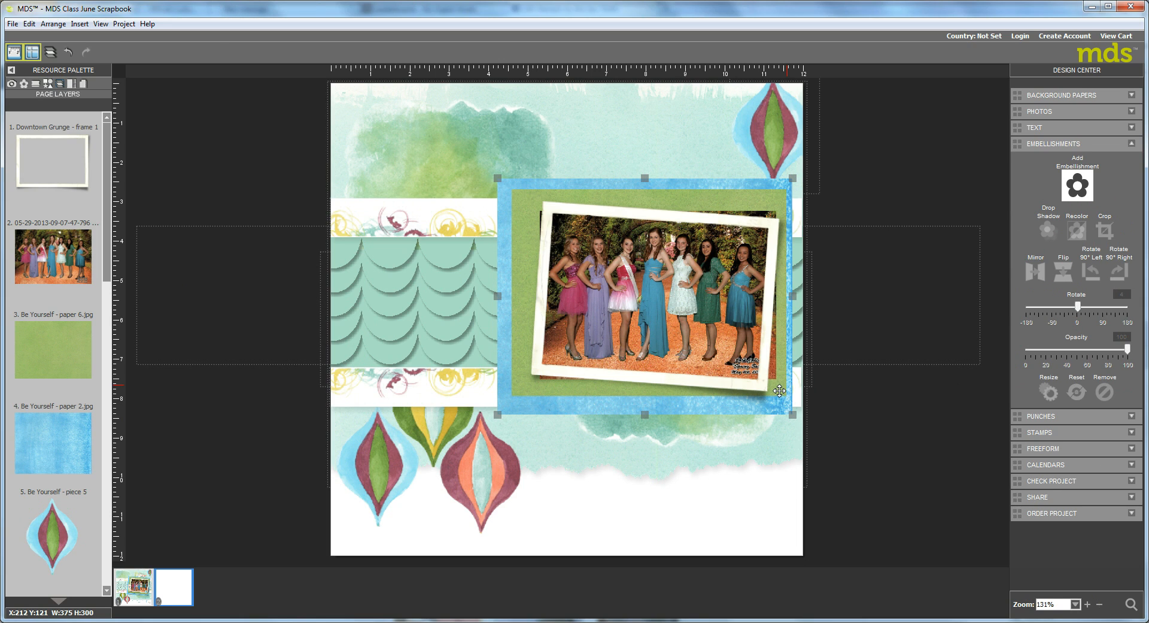
click(782, 396)
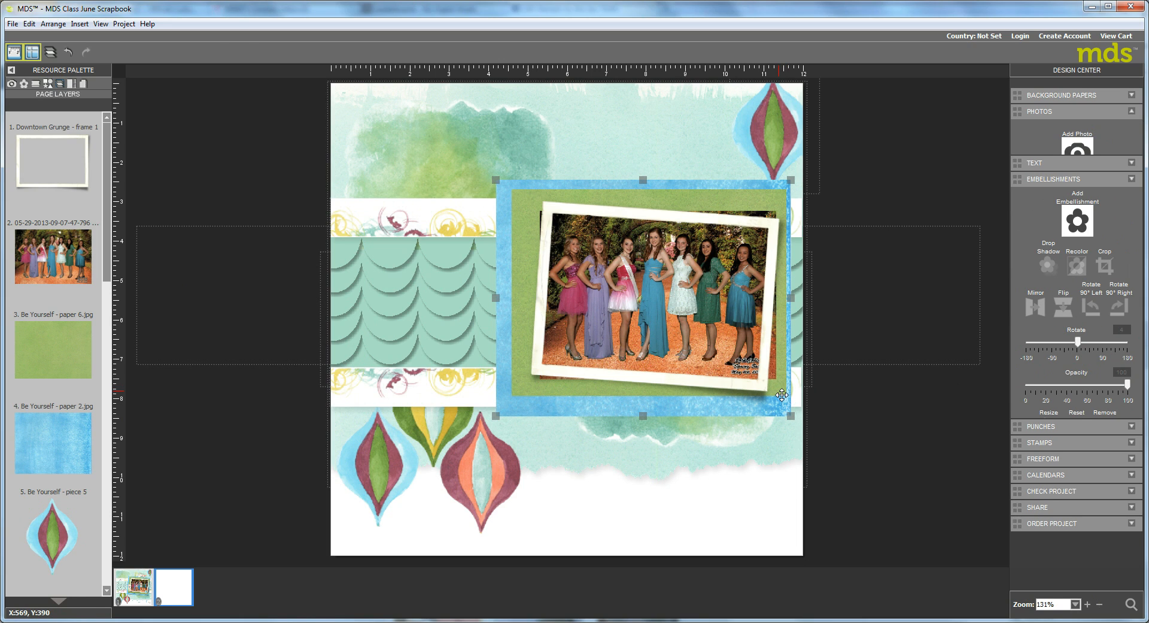
click(785, 396)
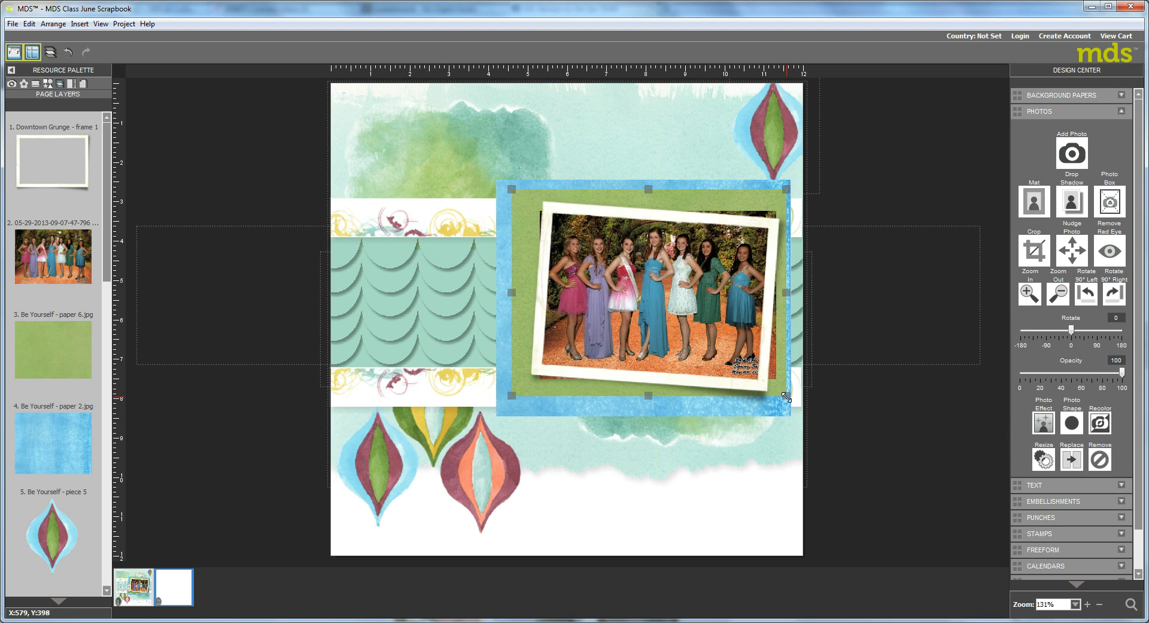
drag(786, 398, 769, 420)
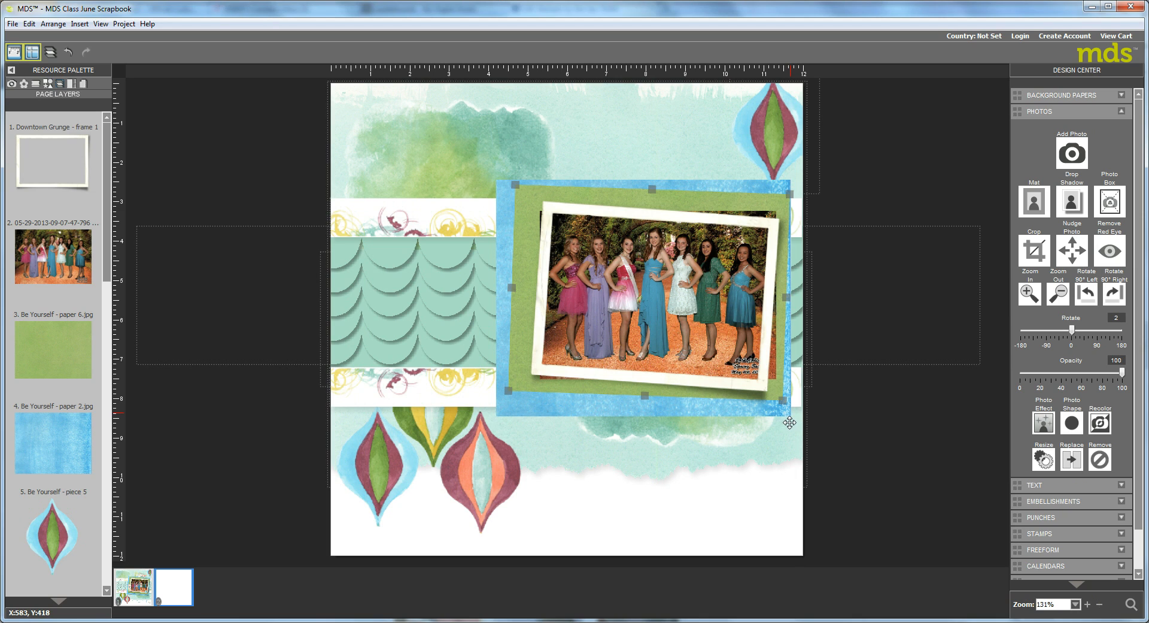
- Rotate the blue mat by 4 degrees and shift it slightly to the right behind the green mat
click(792, 420)
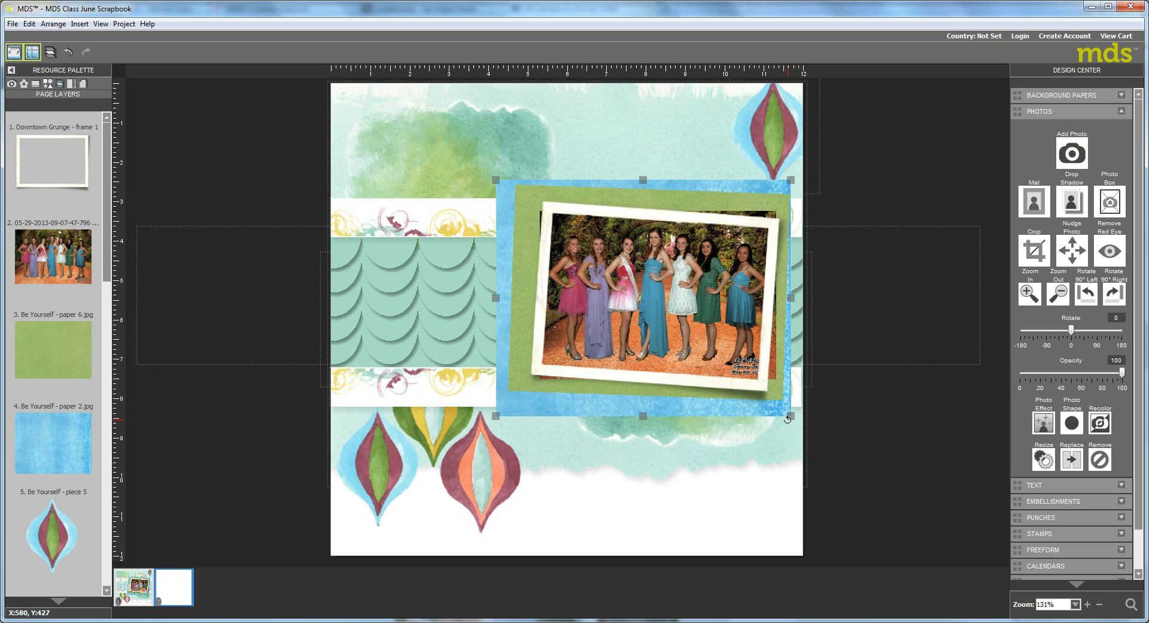
drag(788, 419, 784, 427)
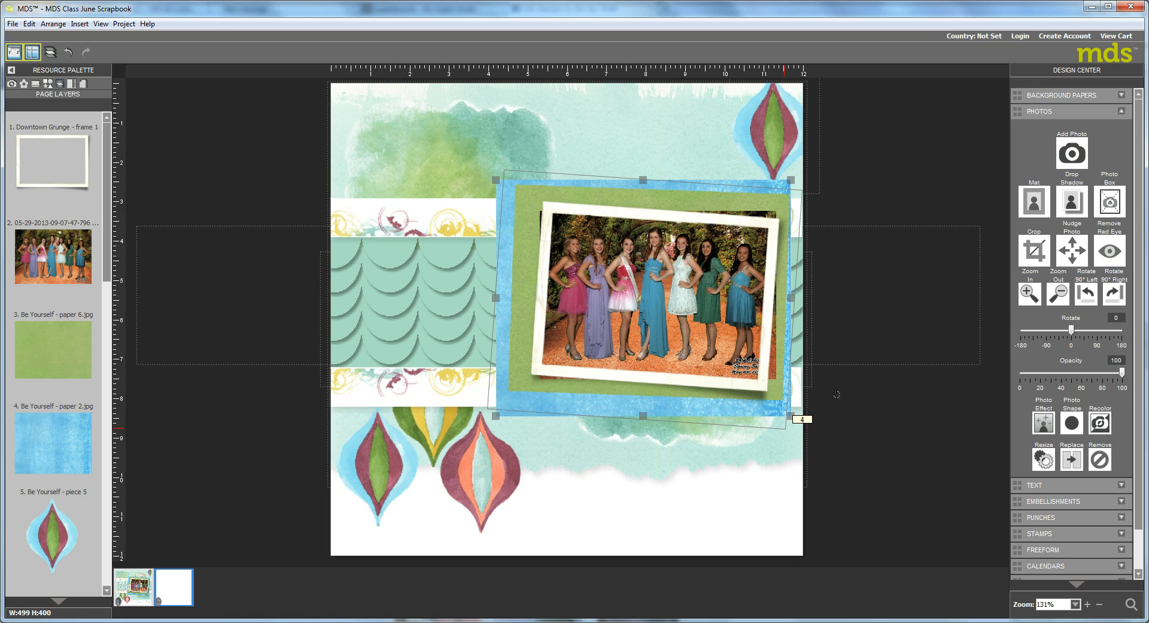
drag(843, 396, 842, 396)
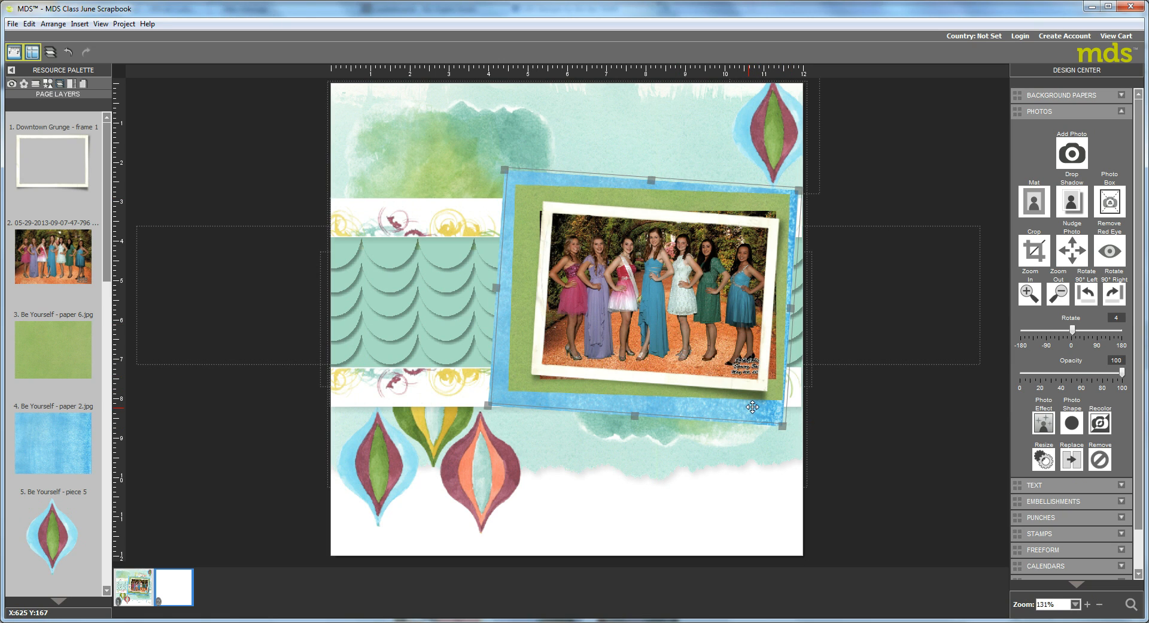
drag(752, 406, 757, 405)
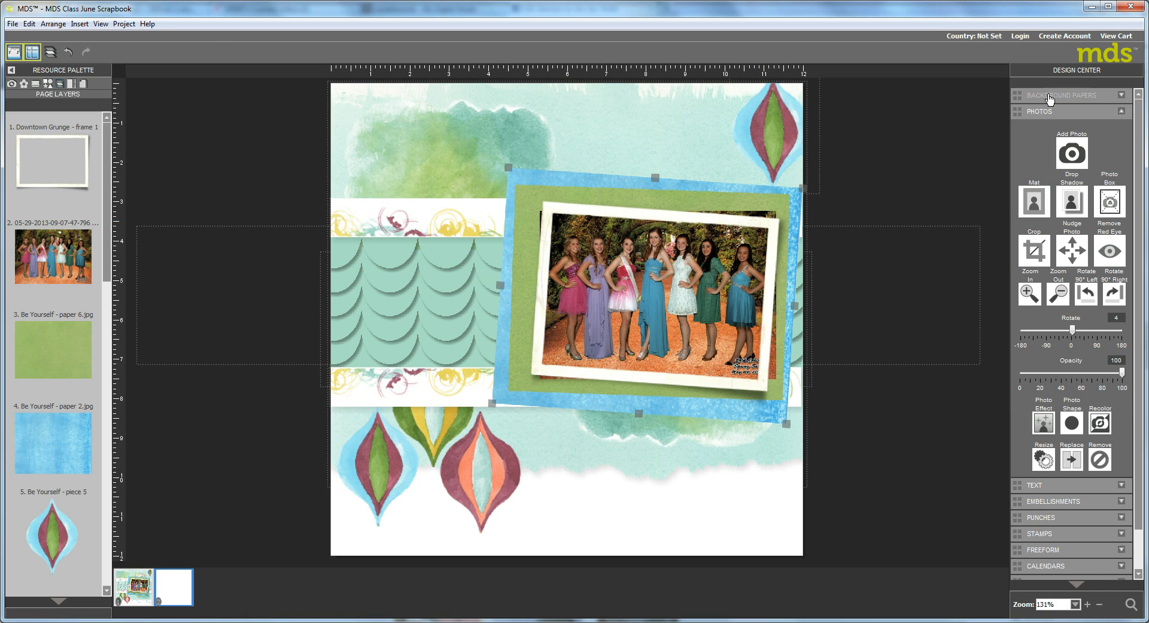
- Add a drop shadow to the blue mat and apply its settings to all photos on this page
click(1076, 200)
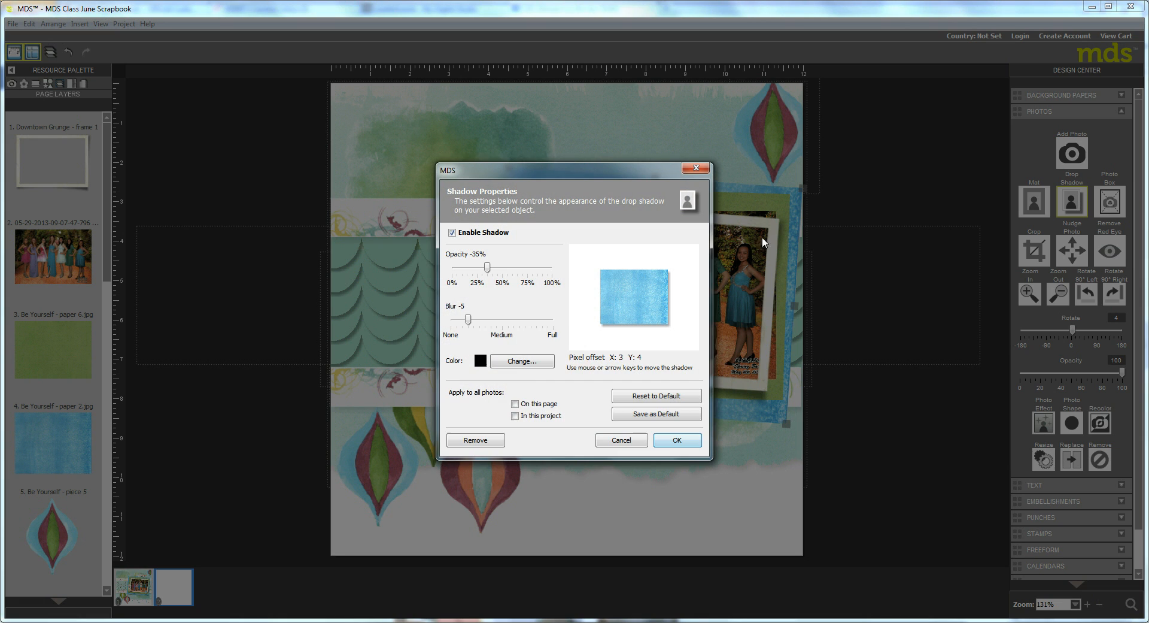
click(515, 404)
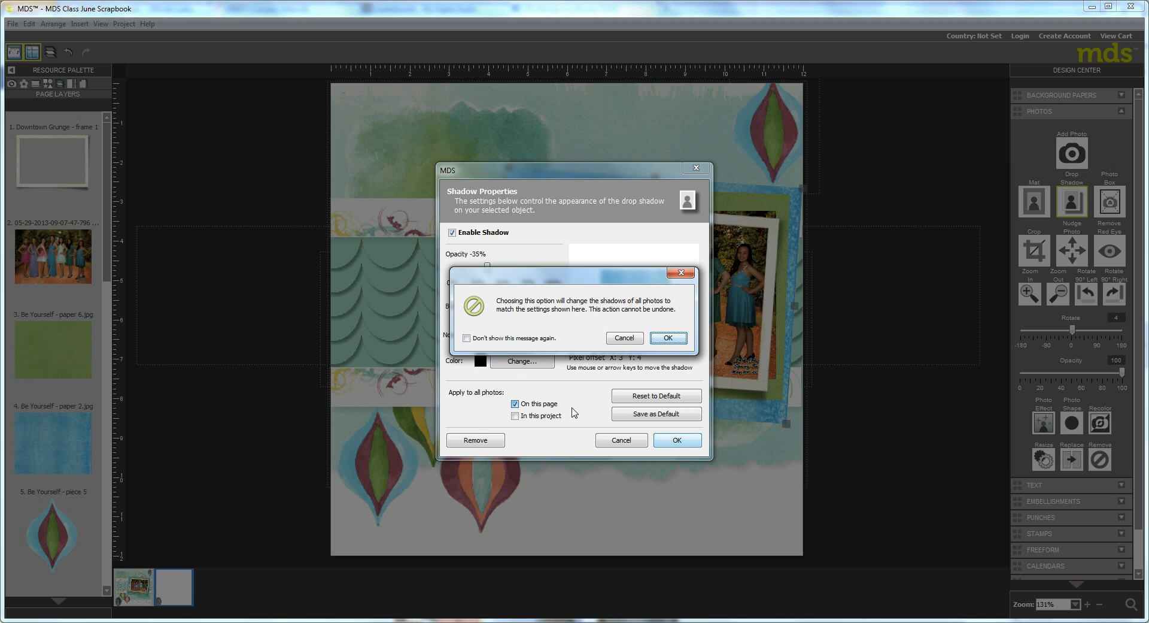
click(669, 339)
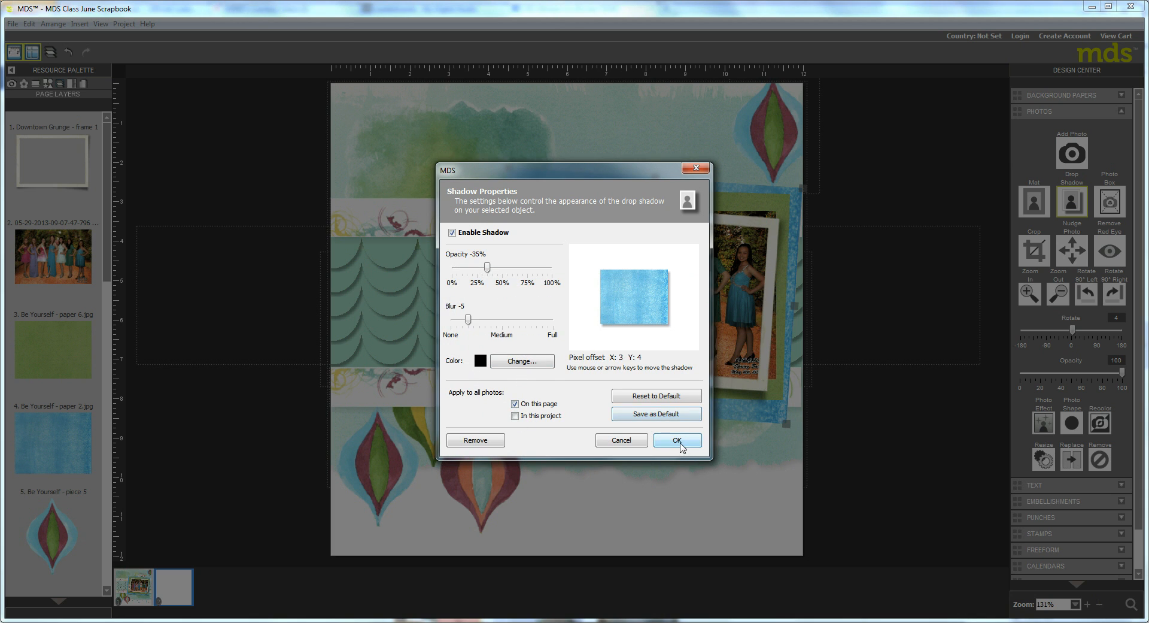
click(676, 440)
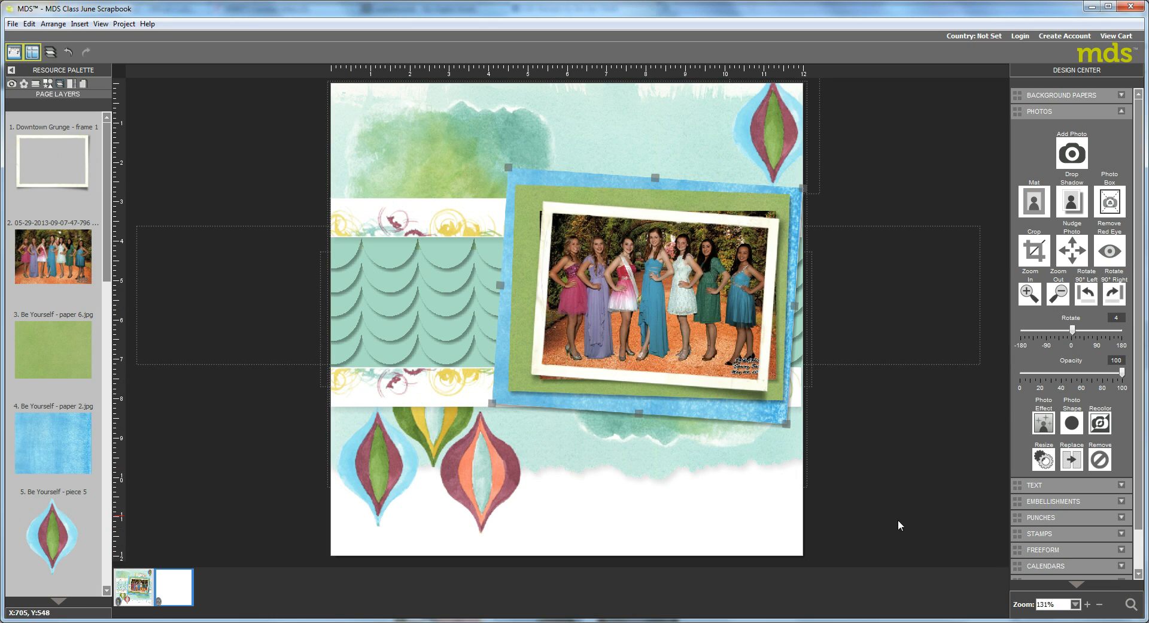
- Search all content for "label" and insert two copies of Be Yourself - label 2 on the page
click(1130, 608)
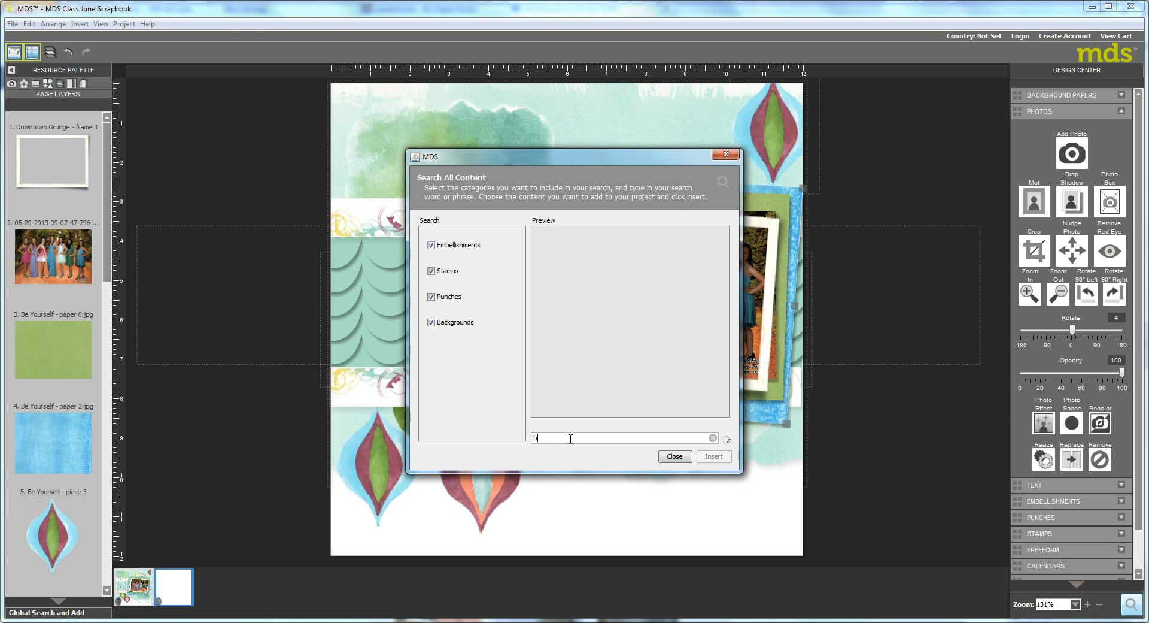
text(label)
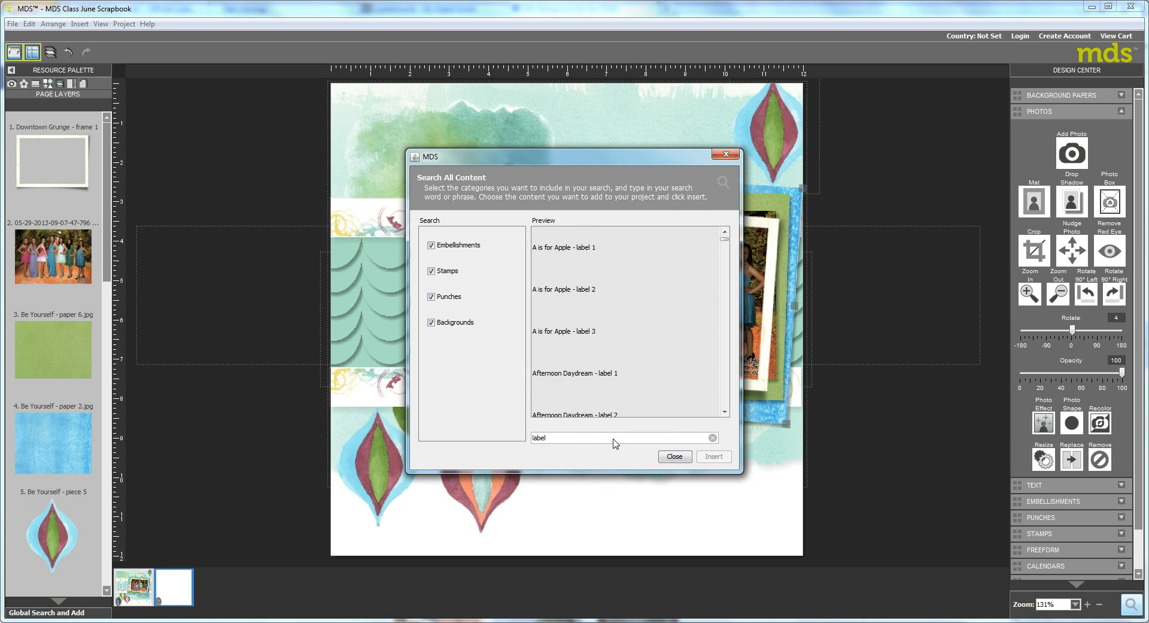
click(725, 412)
click(724, 412)
click(725, 412)
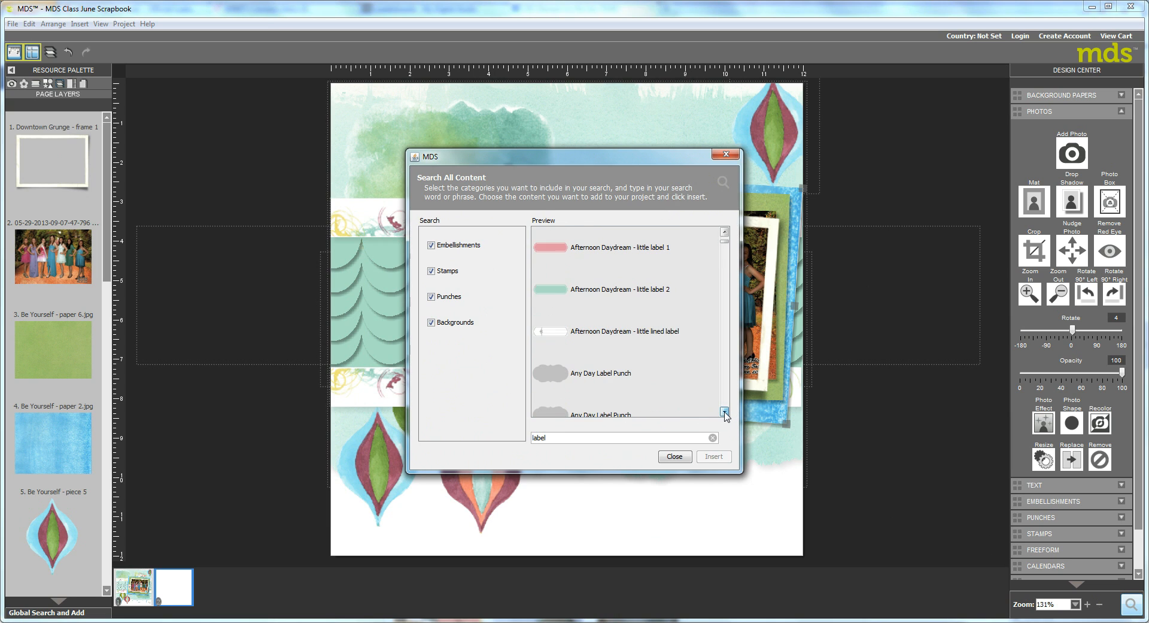
click(724, 412)
click(725, 412)
click(724, 411)
click(724, 412)
click(724, 412)
click(724, 412)
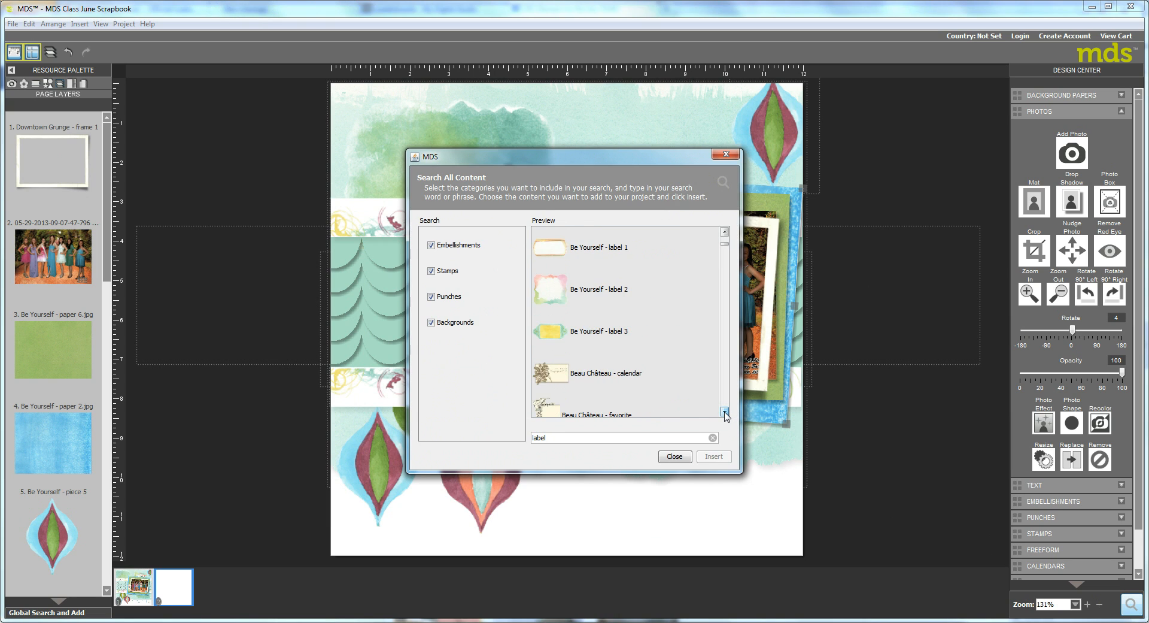
click(553, 292)
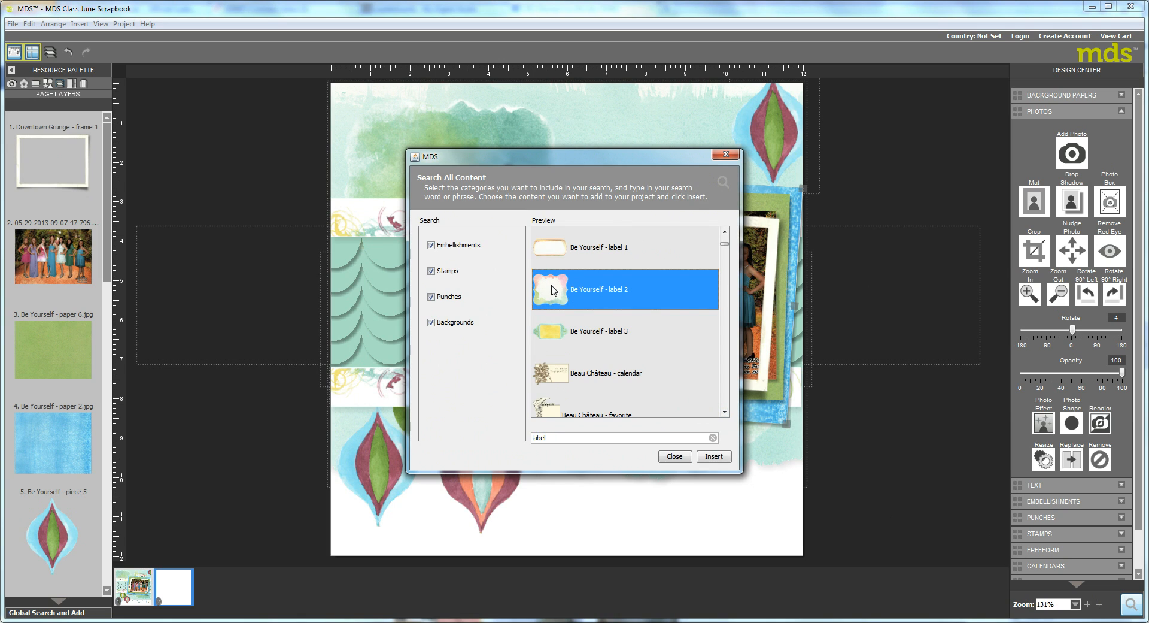
click(711, 457)
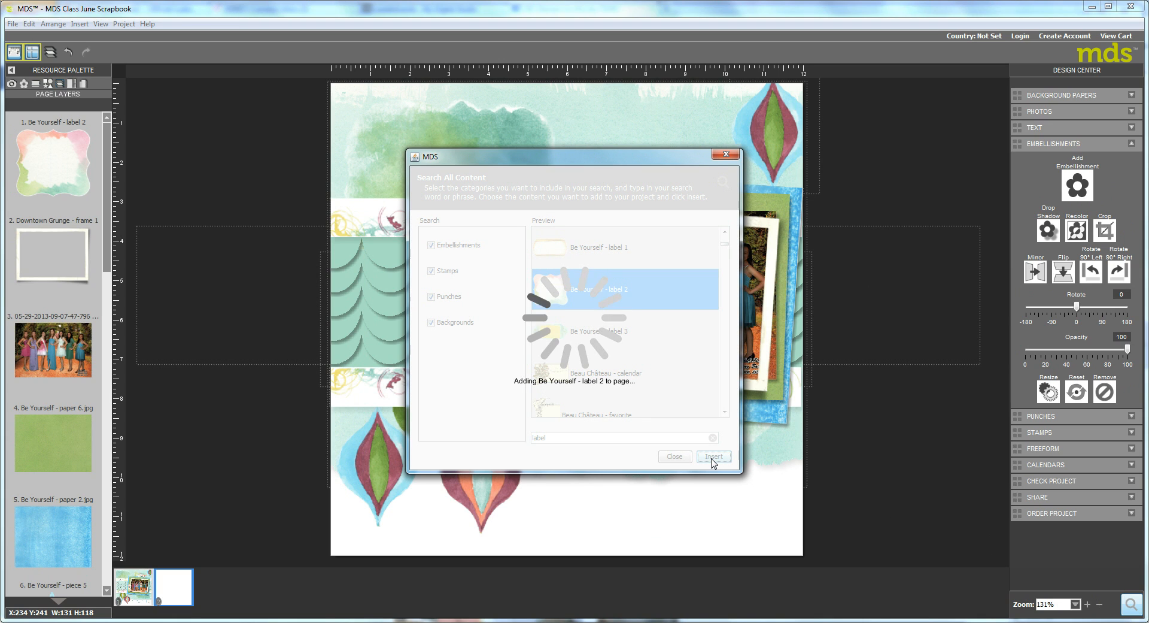
click(725, 156)
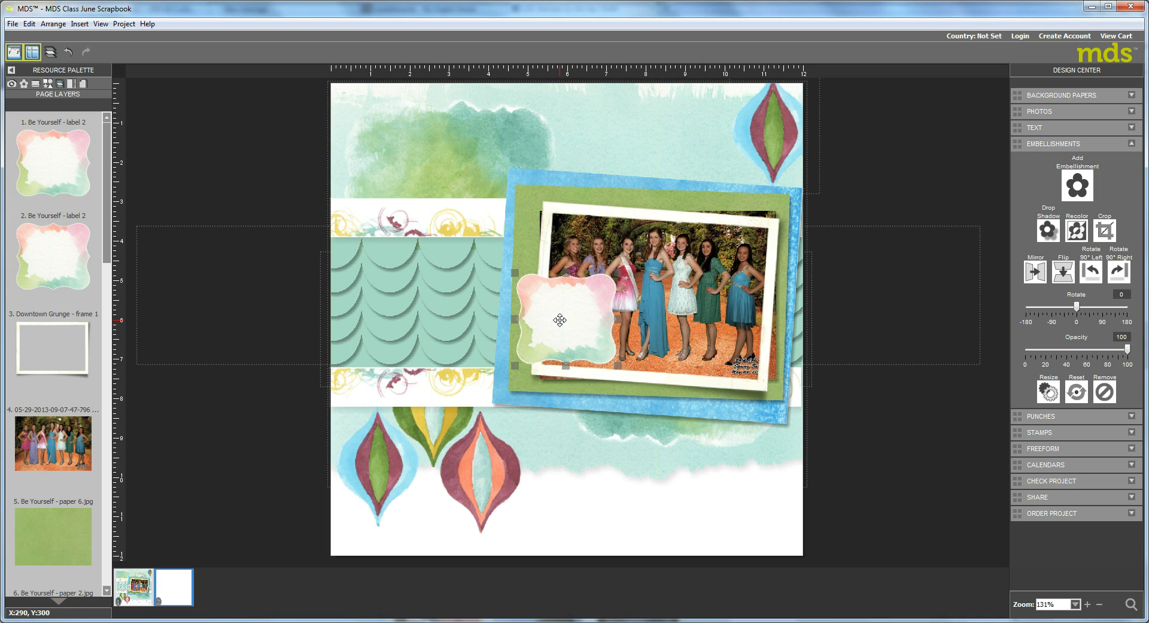
- Move one label above the group photo, overlapping the mats' upper edge, and enlarge it to about 4 inches wide
drag(559, 320, 678, 188)
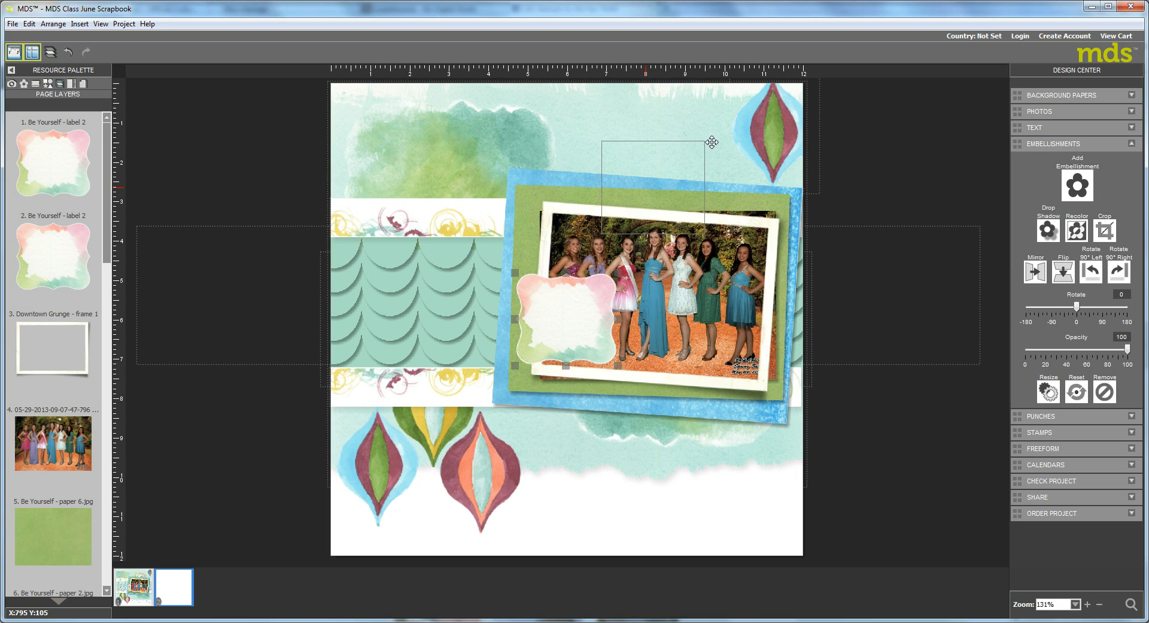
drag(708, 151, 754, 125)
click(680, 335)
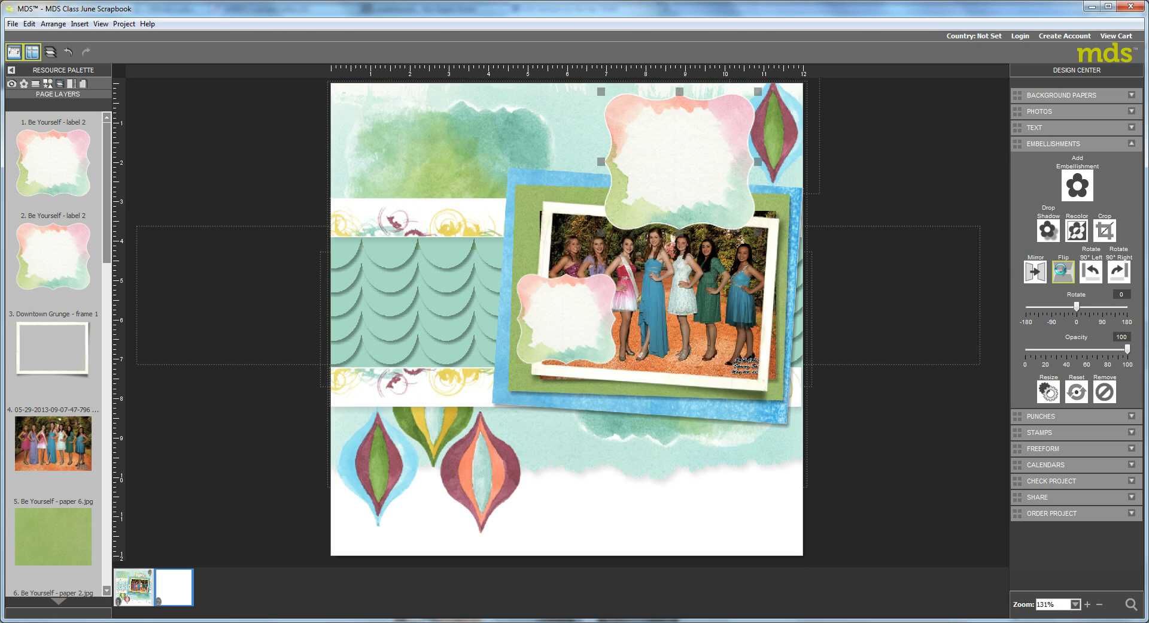
- Flip the large label vertically, move it slightly down and left over the mats' upper edge, and rotate it by 4 degrees
click(1063, 272)
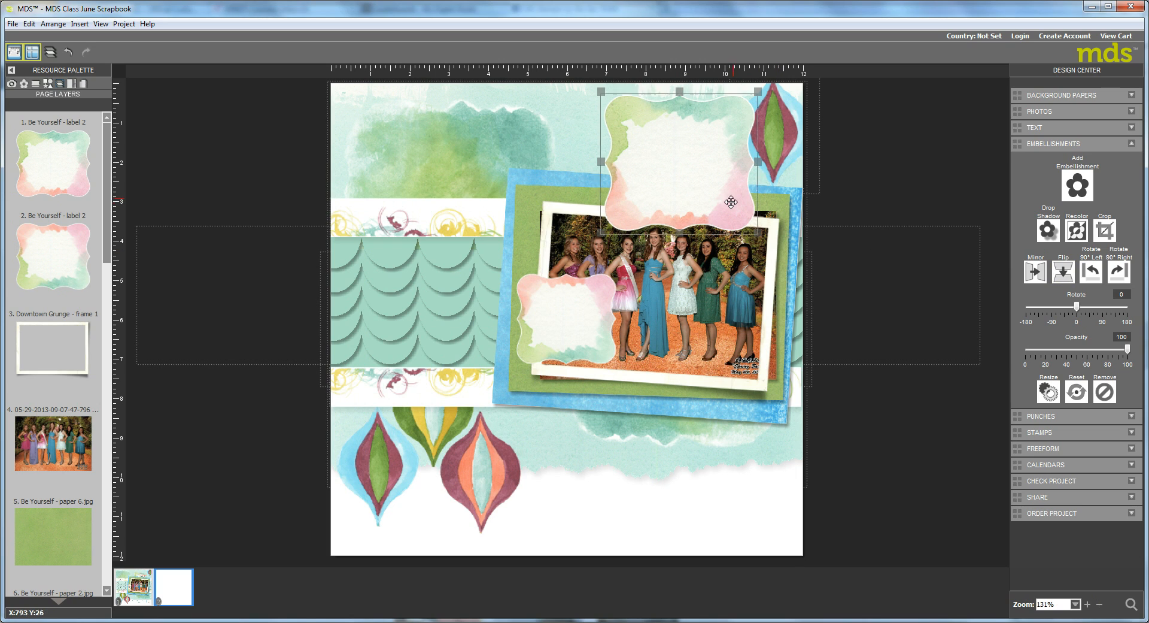
drag(733, 200, 720, 214)
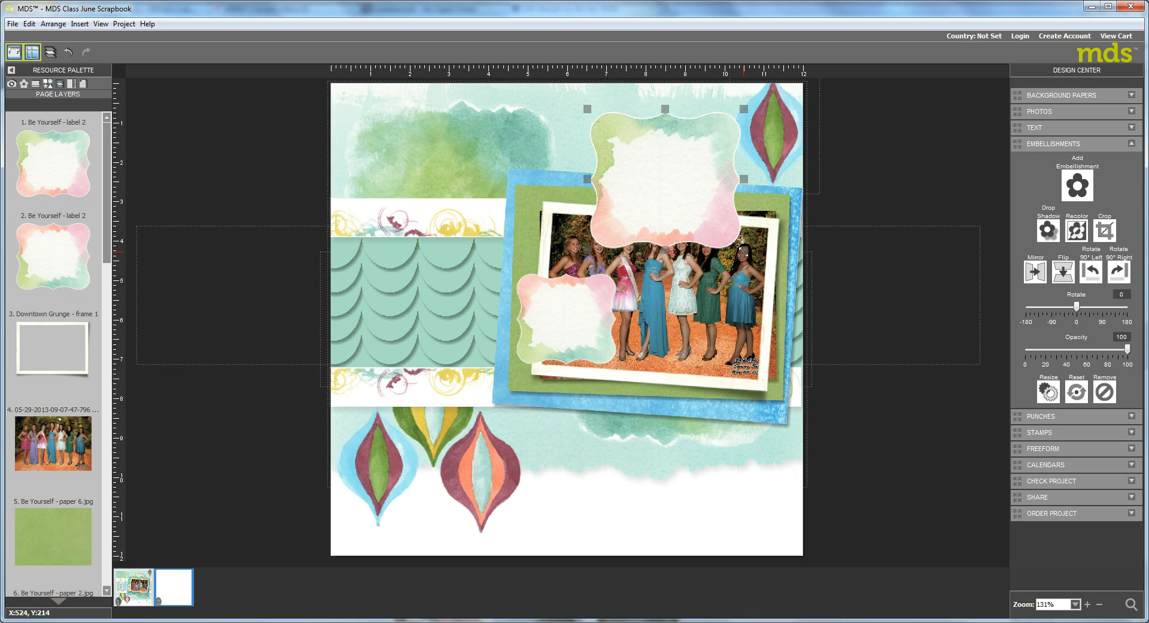
drag(743, 252, 742, 254)
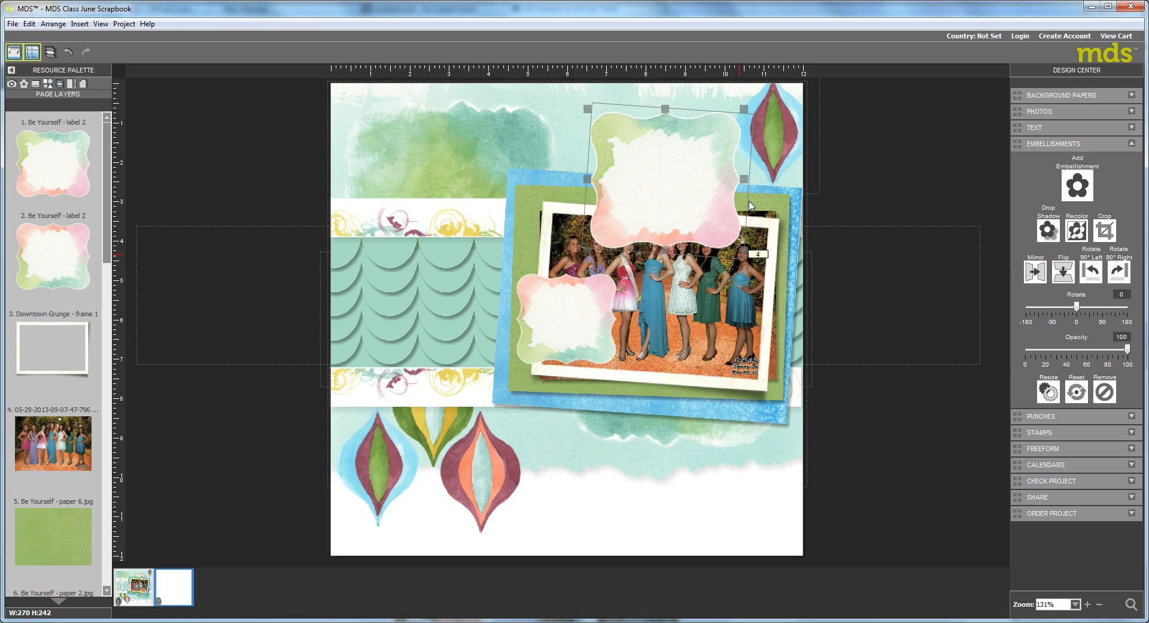
drag(749, 205, 749, 205)
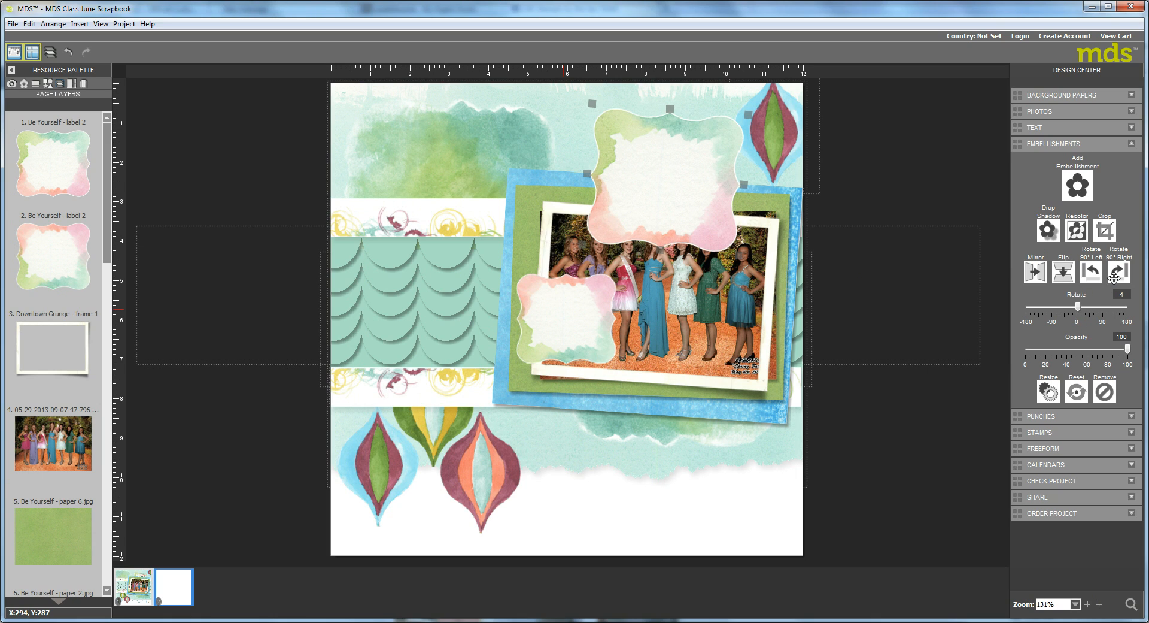
- Shift the small label slightly left over the group photo's lower-left edge and rotate it by 2 degrees
click(1092, 269)
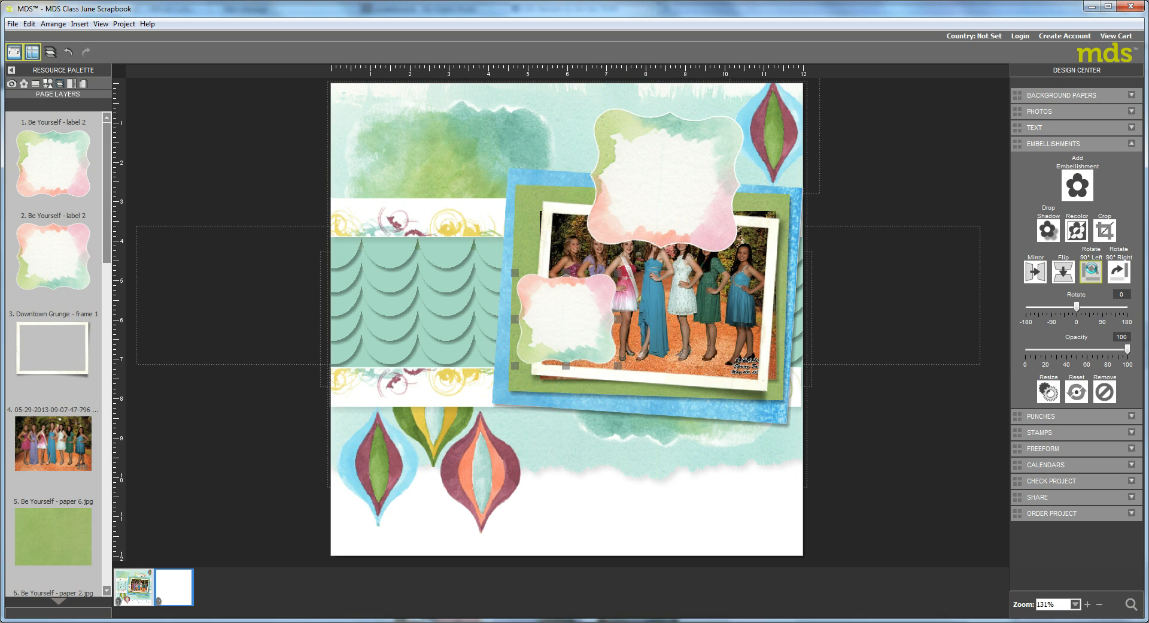
click(1092, 271)
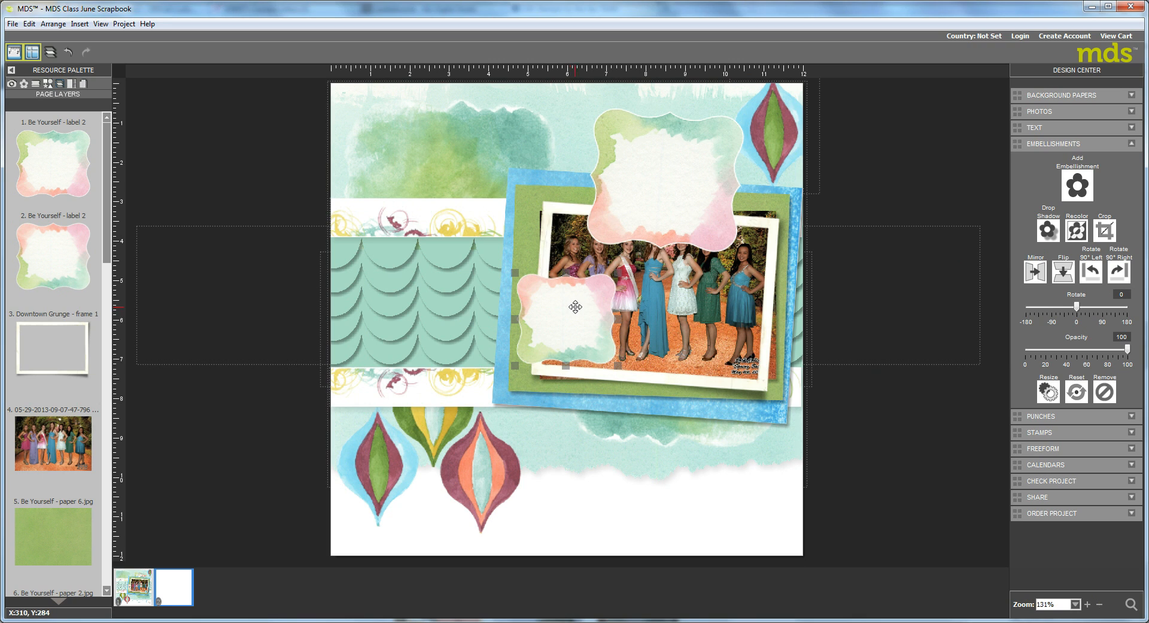
drag(575, 314, 562, 314)
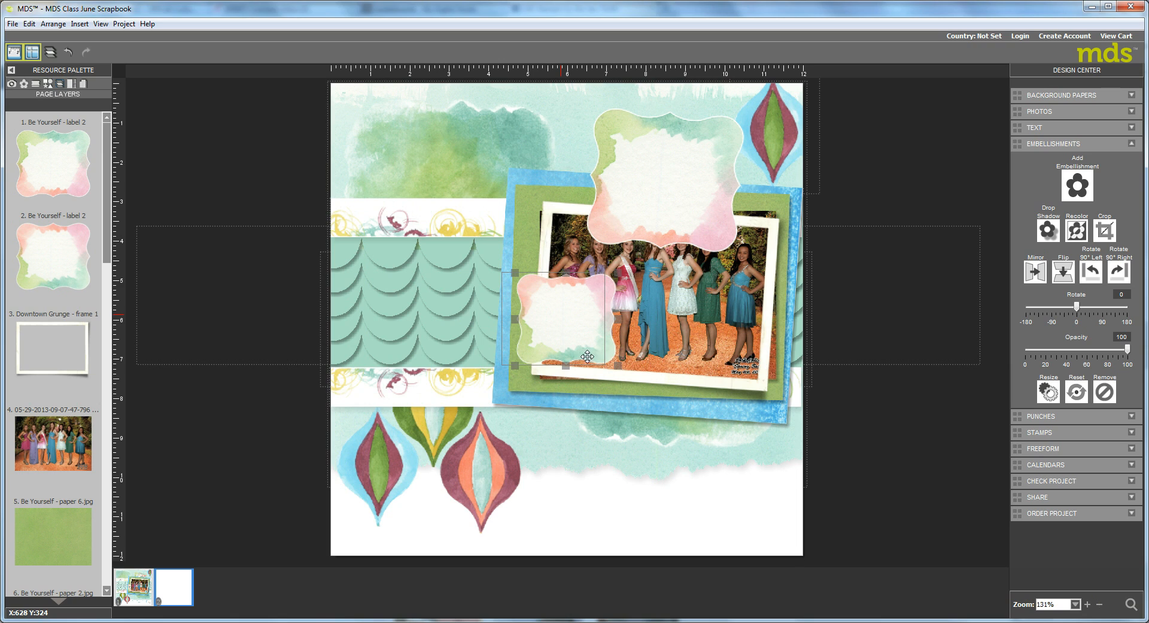
drag(558, 326, 545, 325)
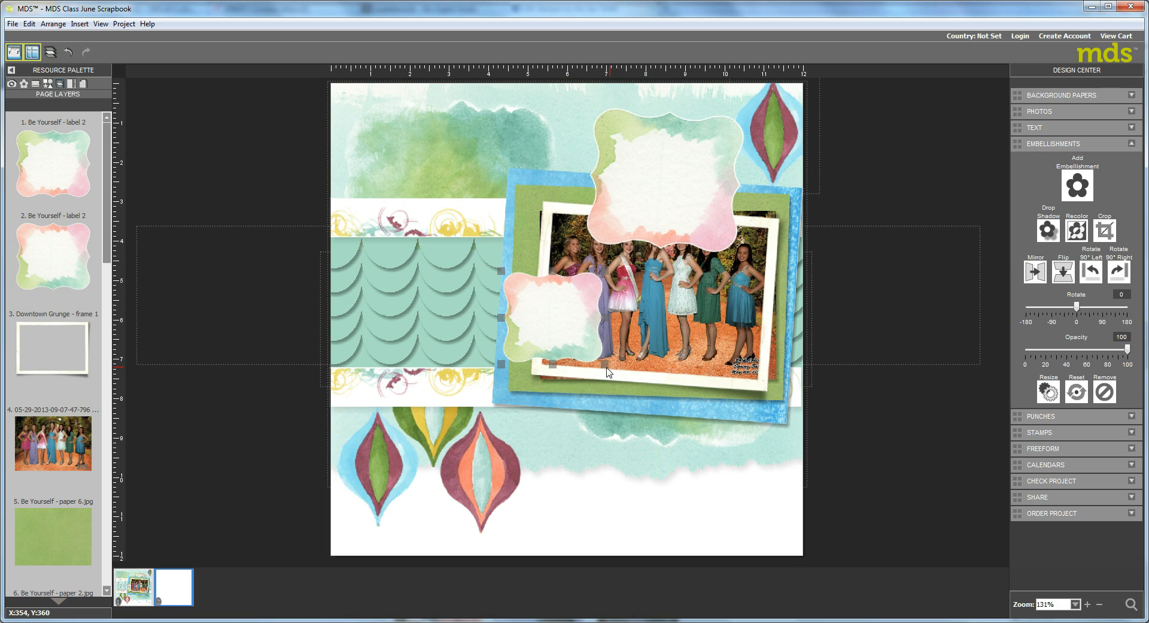
drag(603, 367, 603, 366)
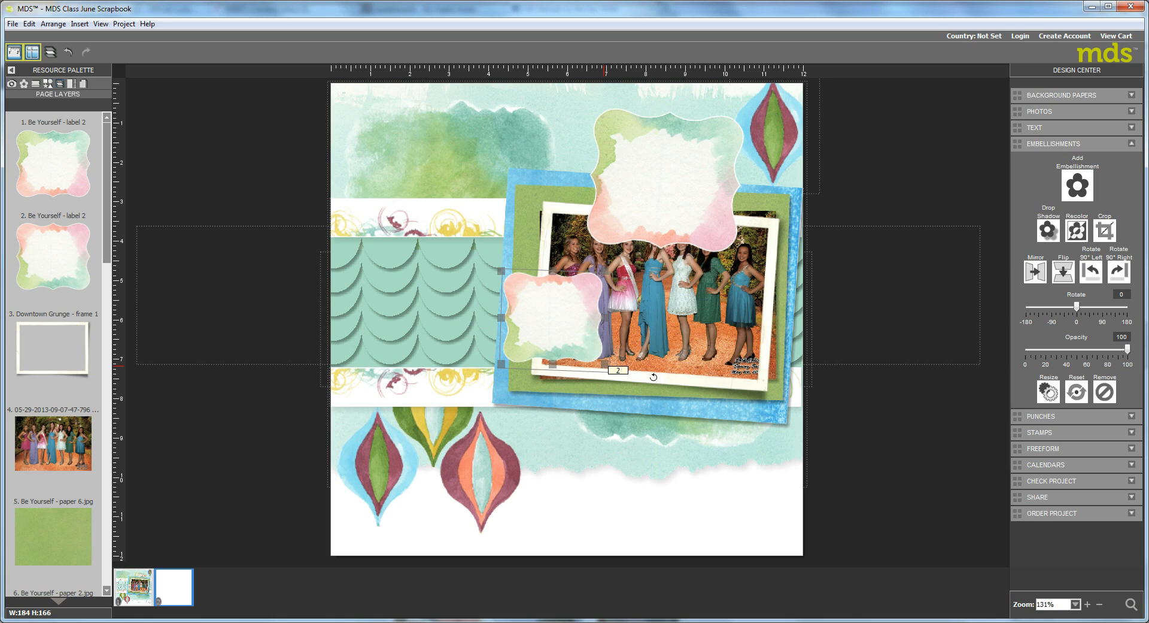
drag(701, 367, 702, 366)
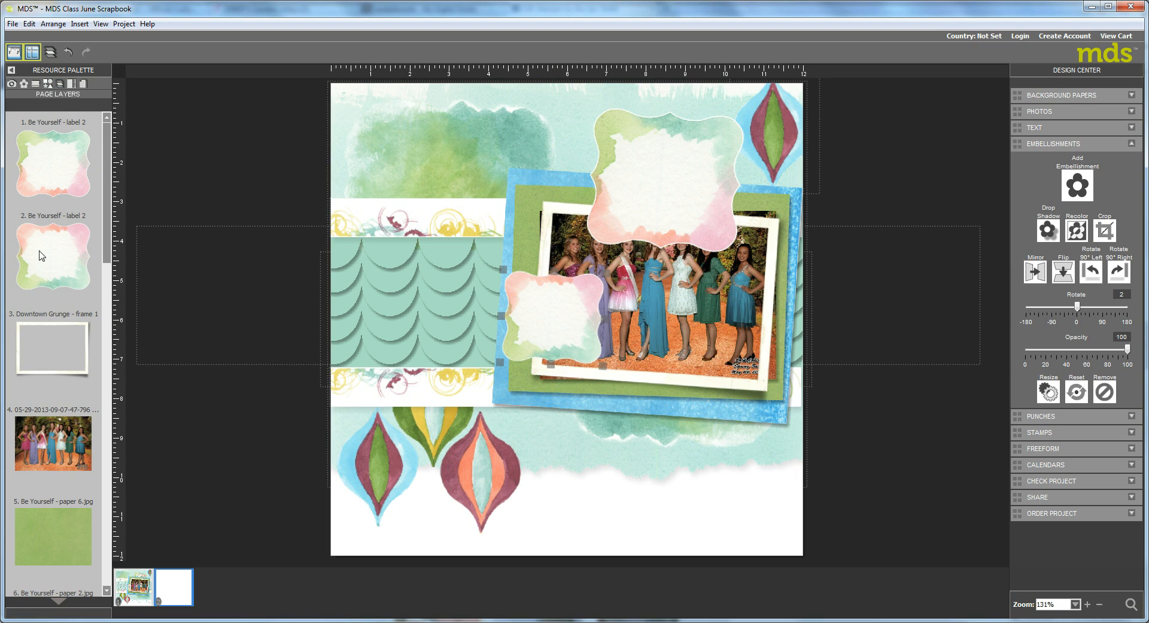
- Send both label layers backward in the page stack, placing the large label directly behind the blue mat
click(49, 160)
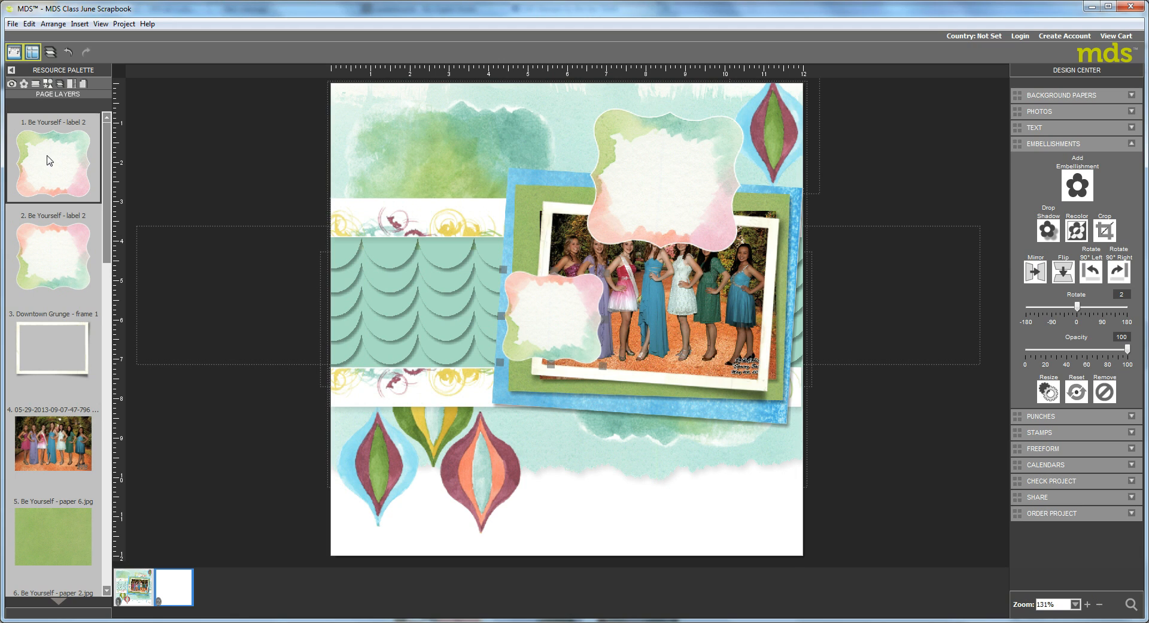
drag(49, 160, 73, 510)
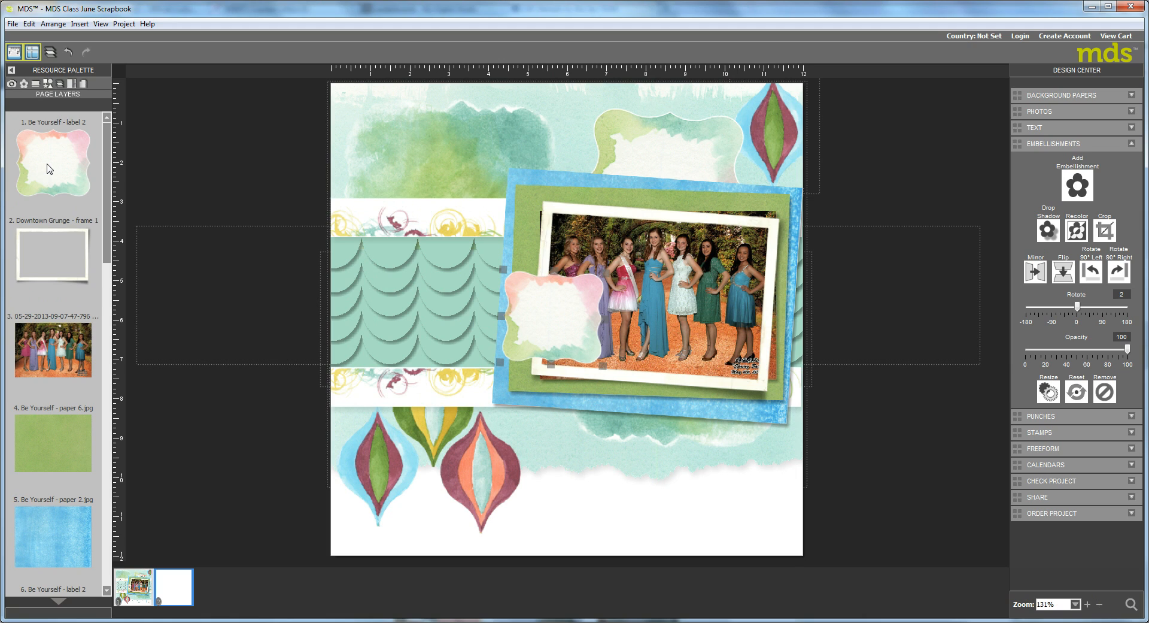
drag(49, 167, 63, 390)
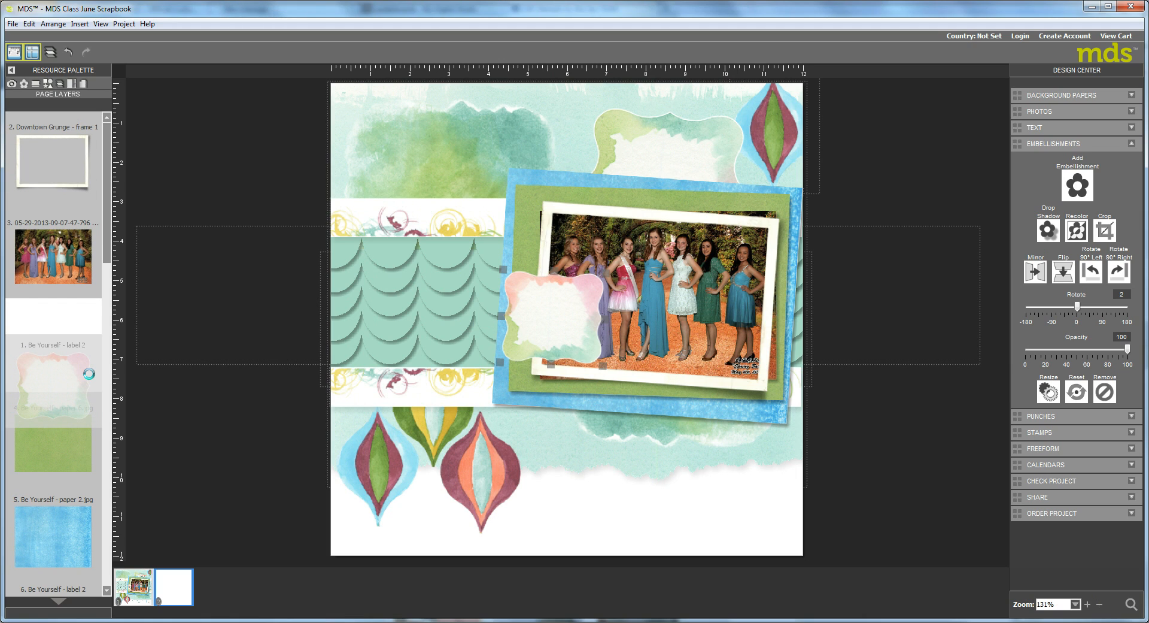